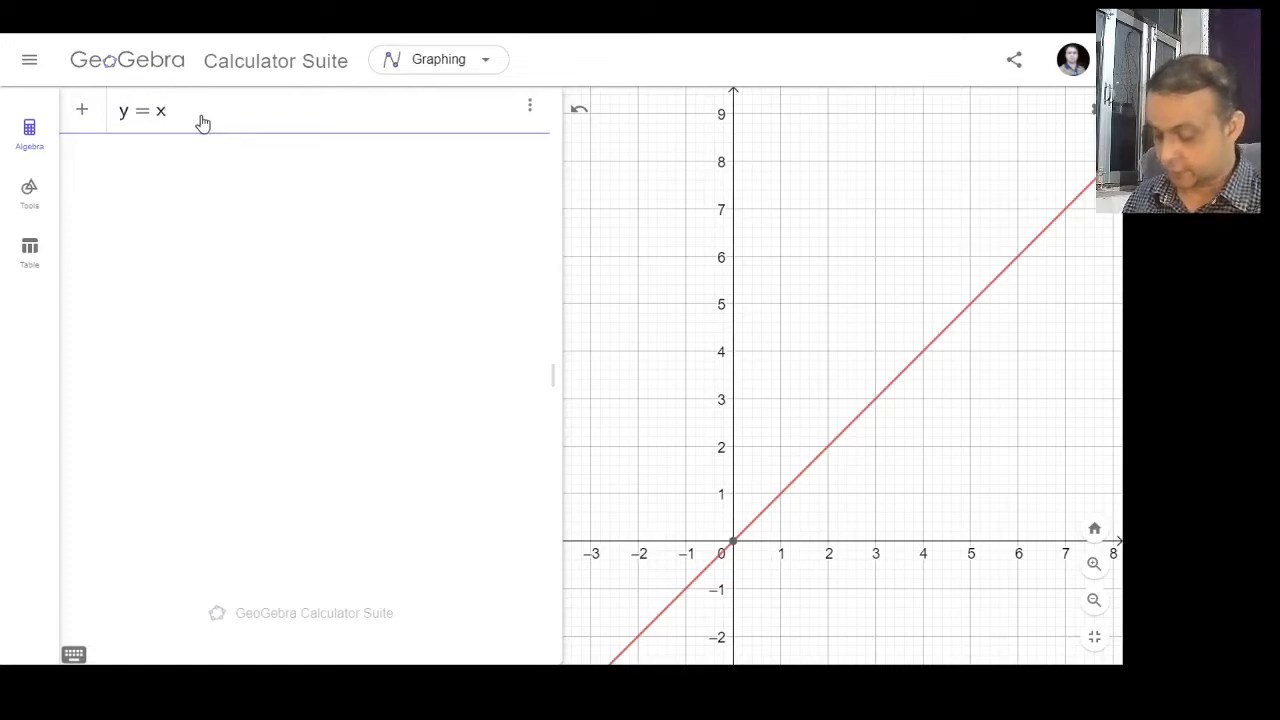
Graph the parabola y = x² and add a vector from (0, 0) to (3, 4)
key(Return)
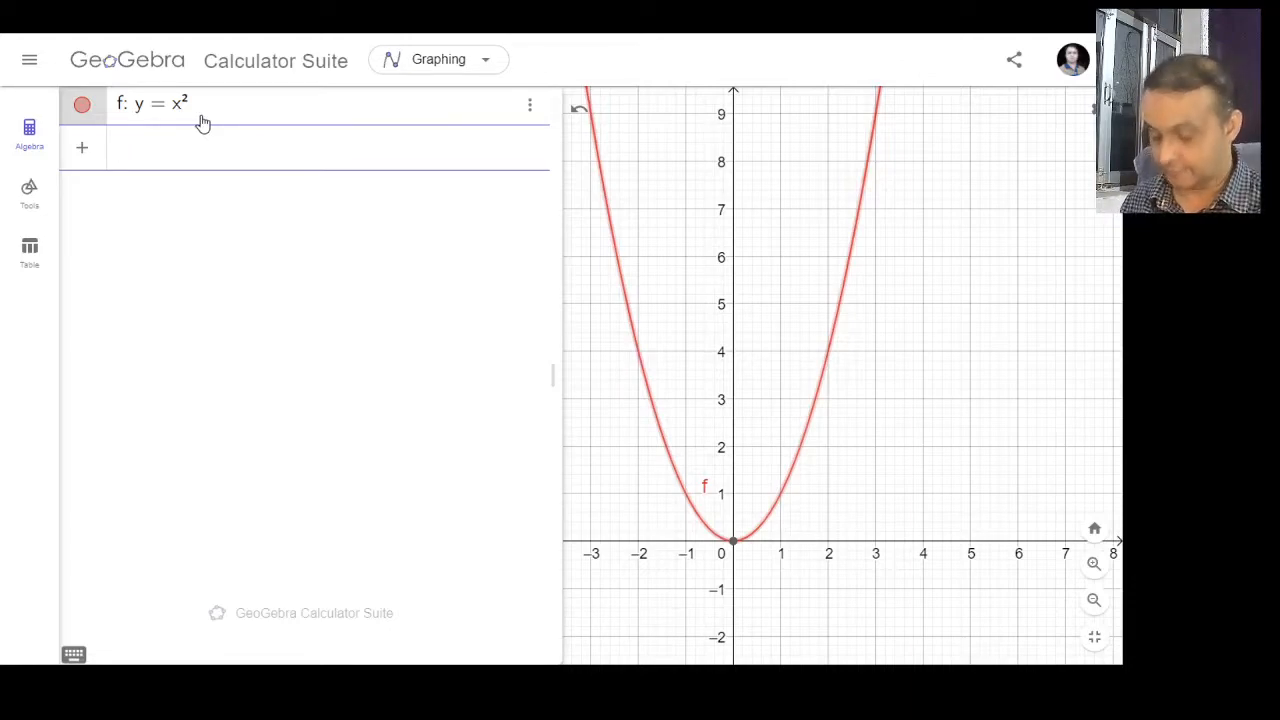
text(Vec)
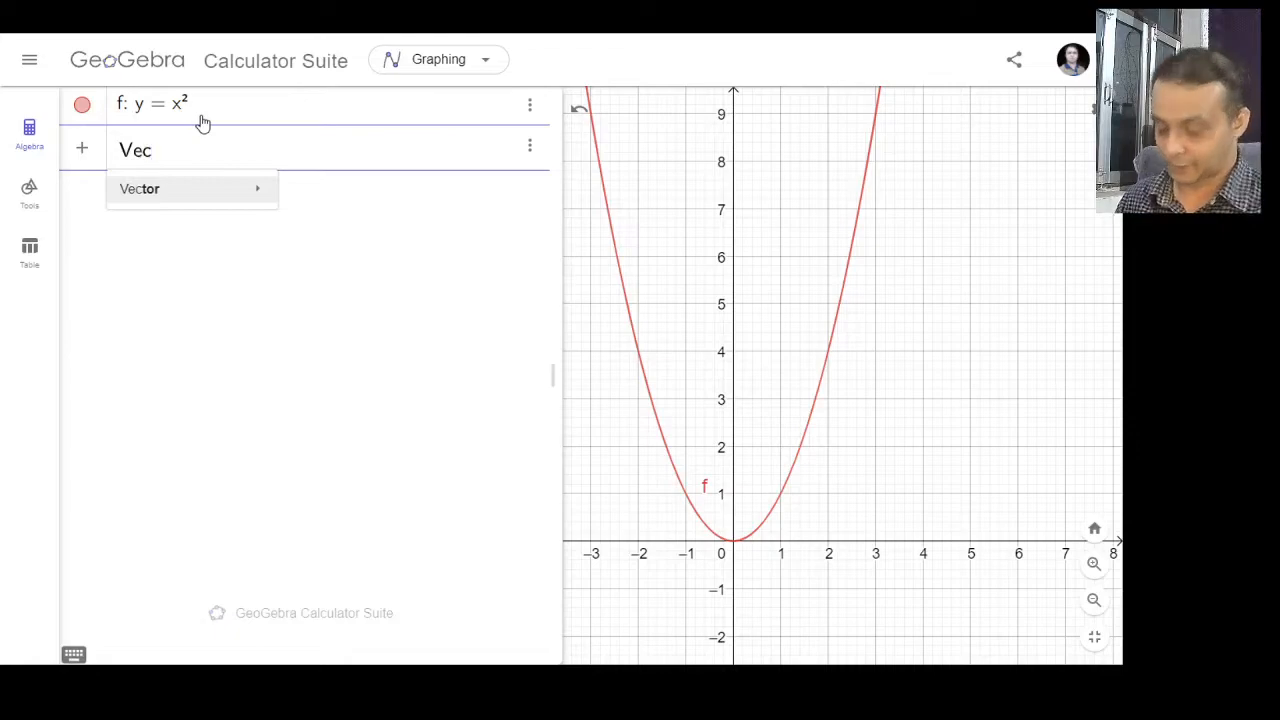
text(tor)
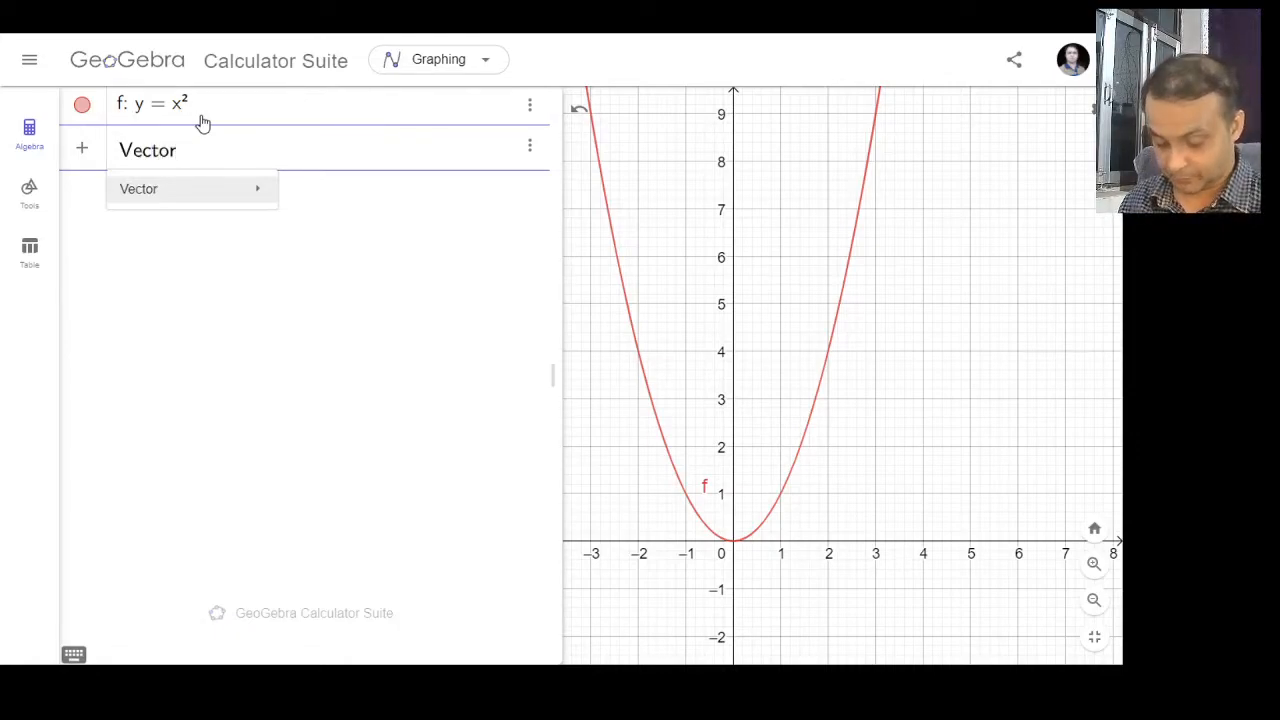
text(()
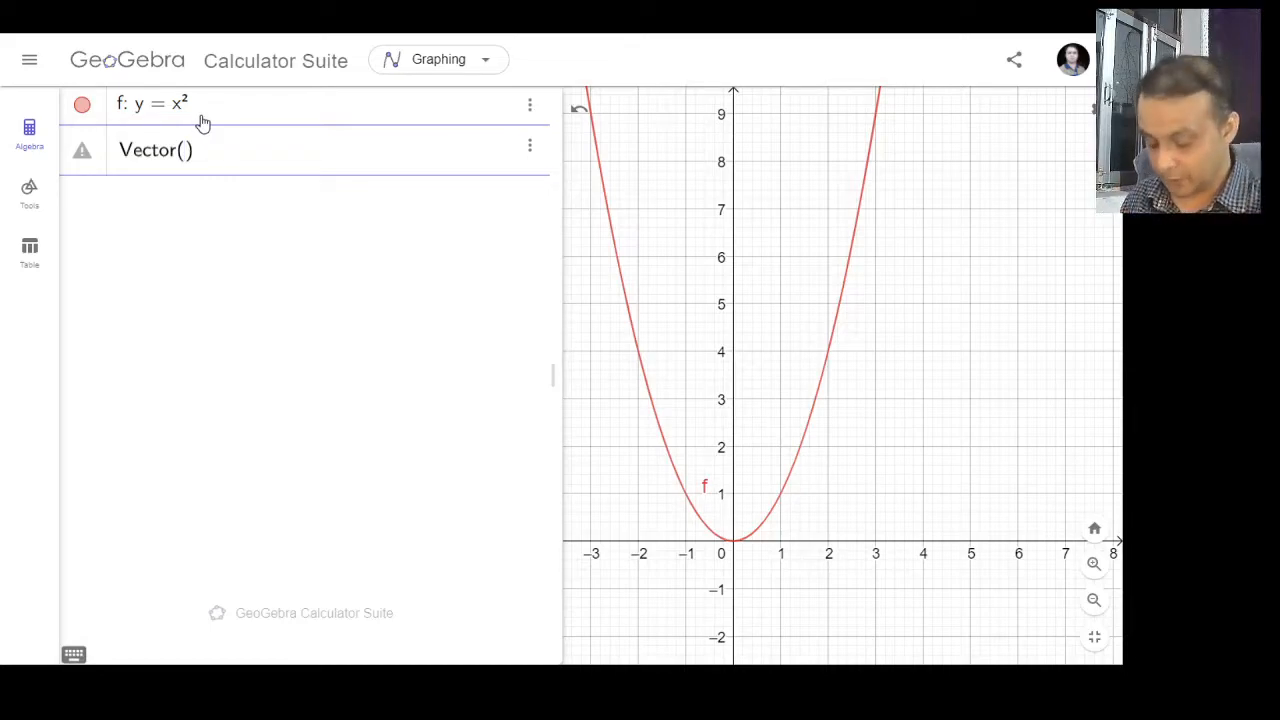
text(()
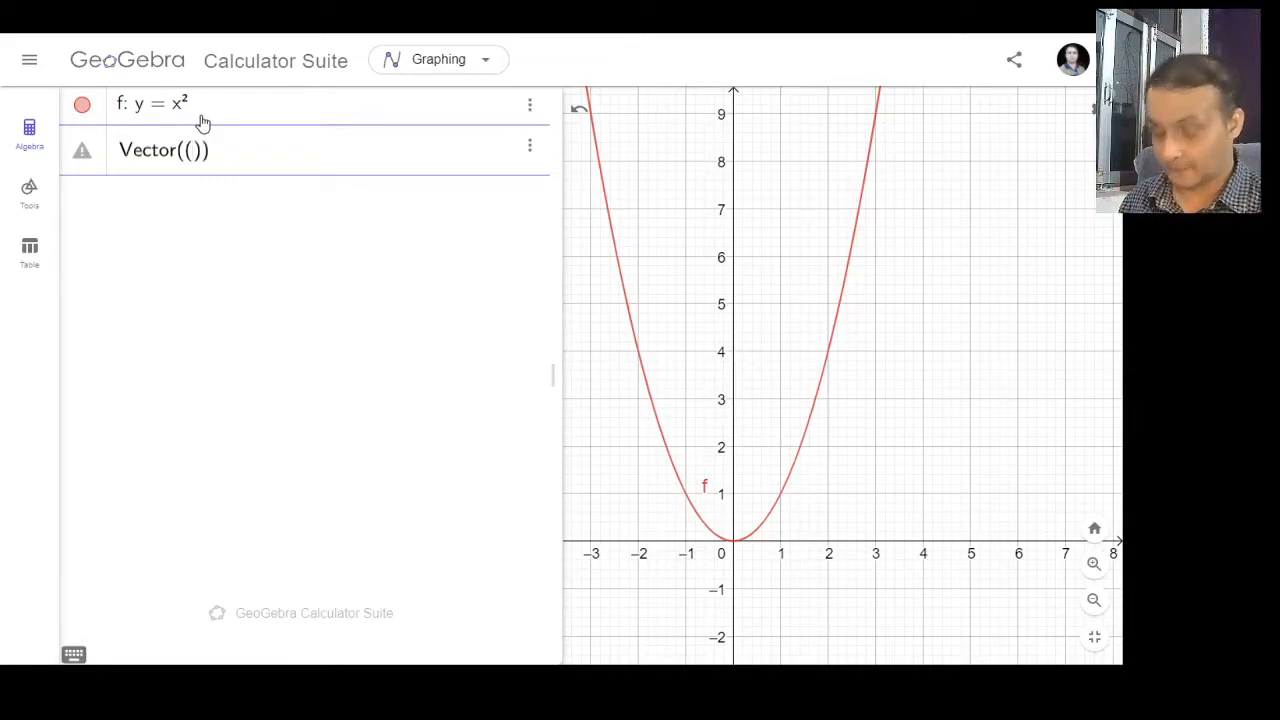
text(0, )
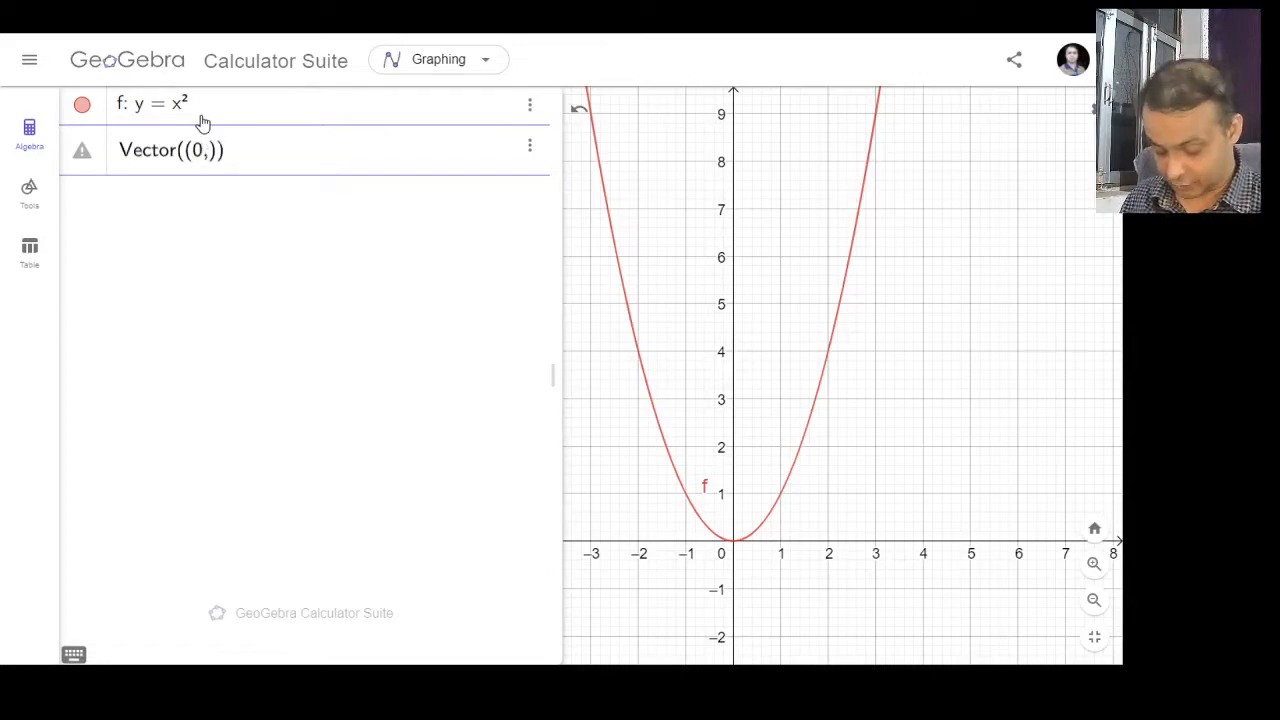
text(0)
key(Right)
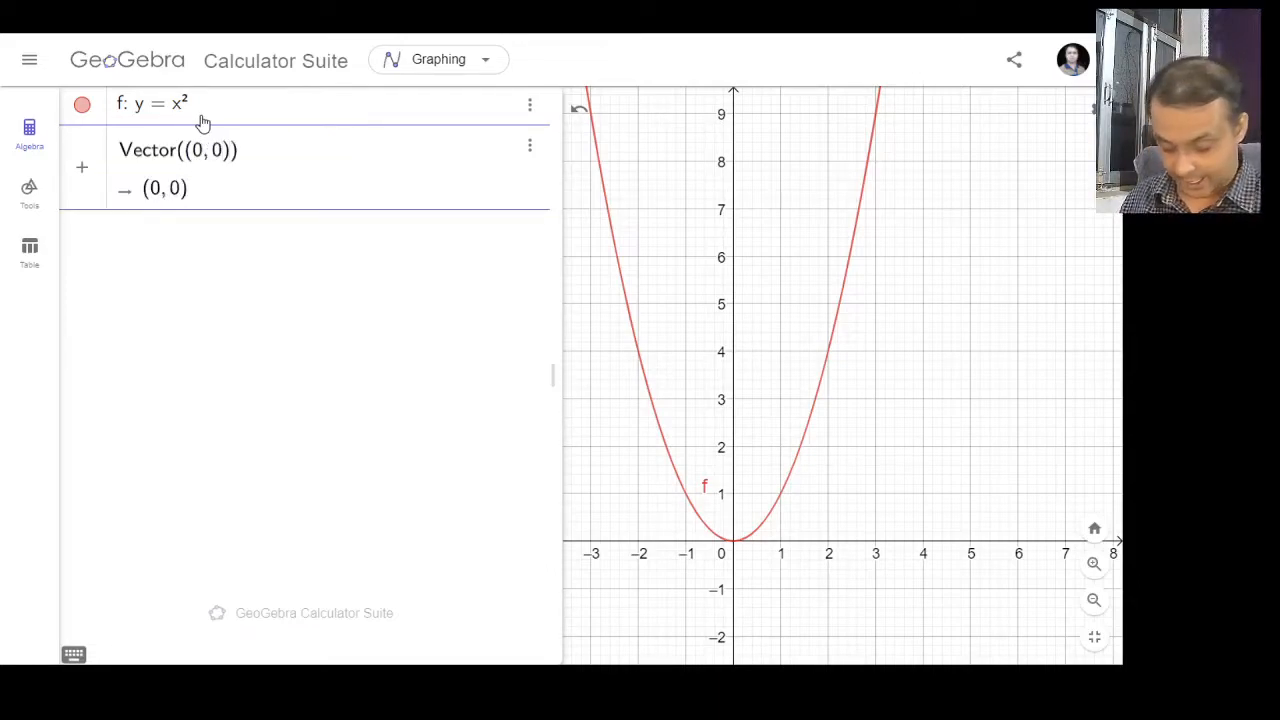
text(, )
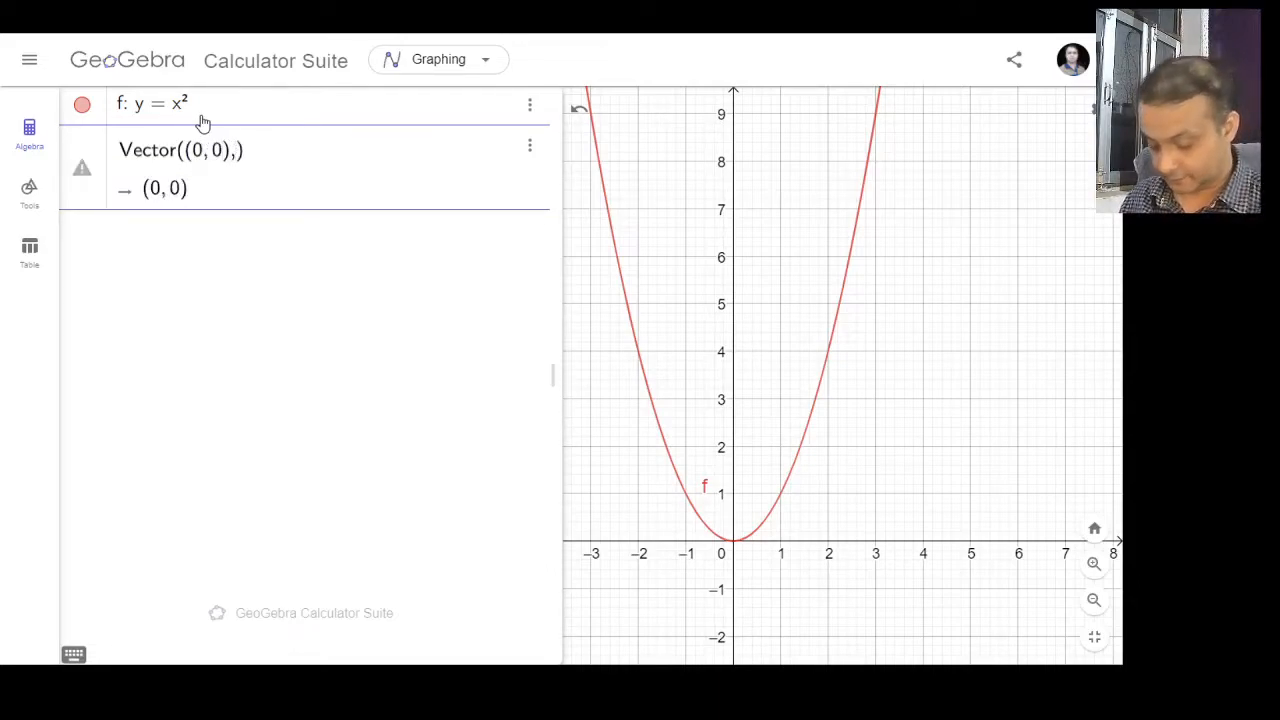
text((3)
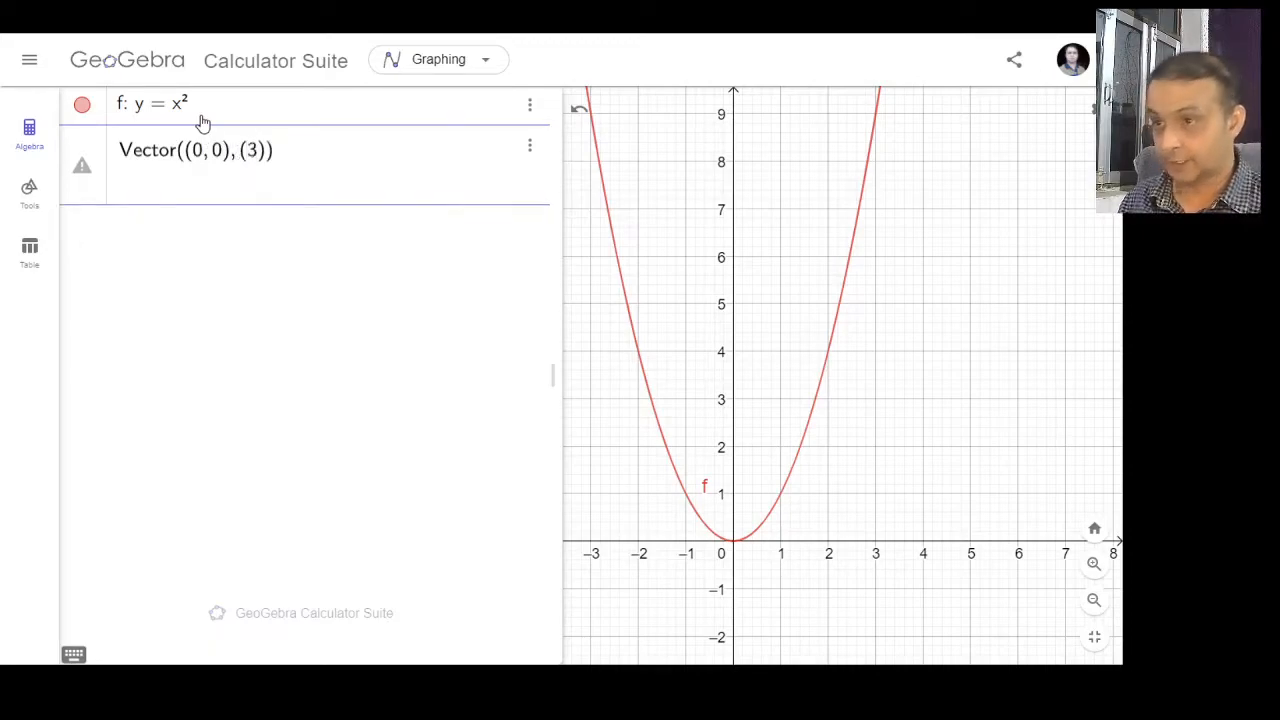
text(, 4)
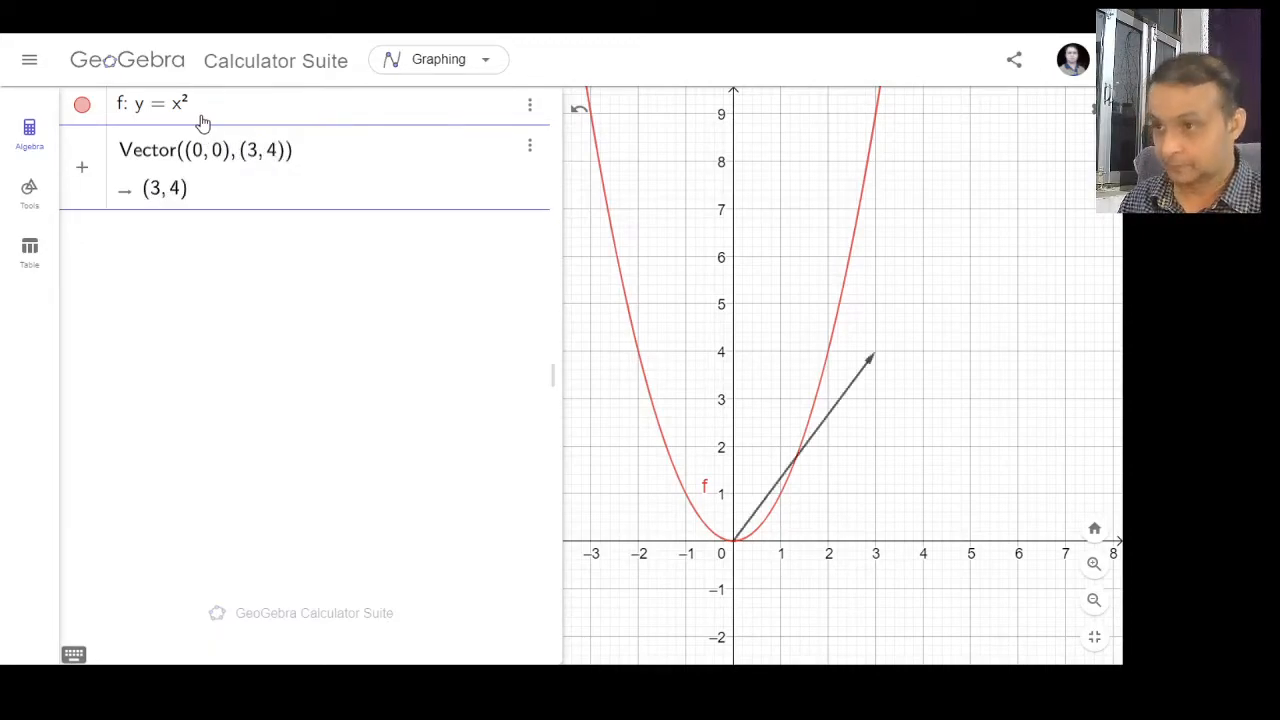
key(Return)
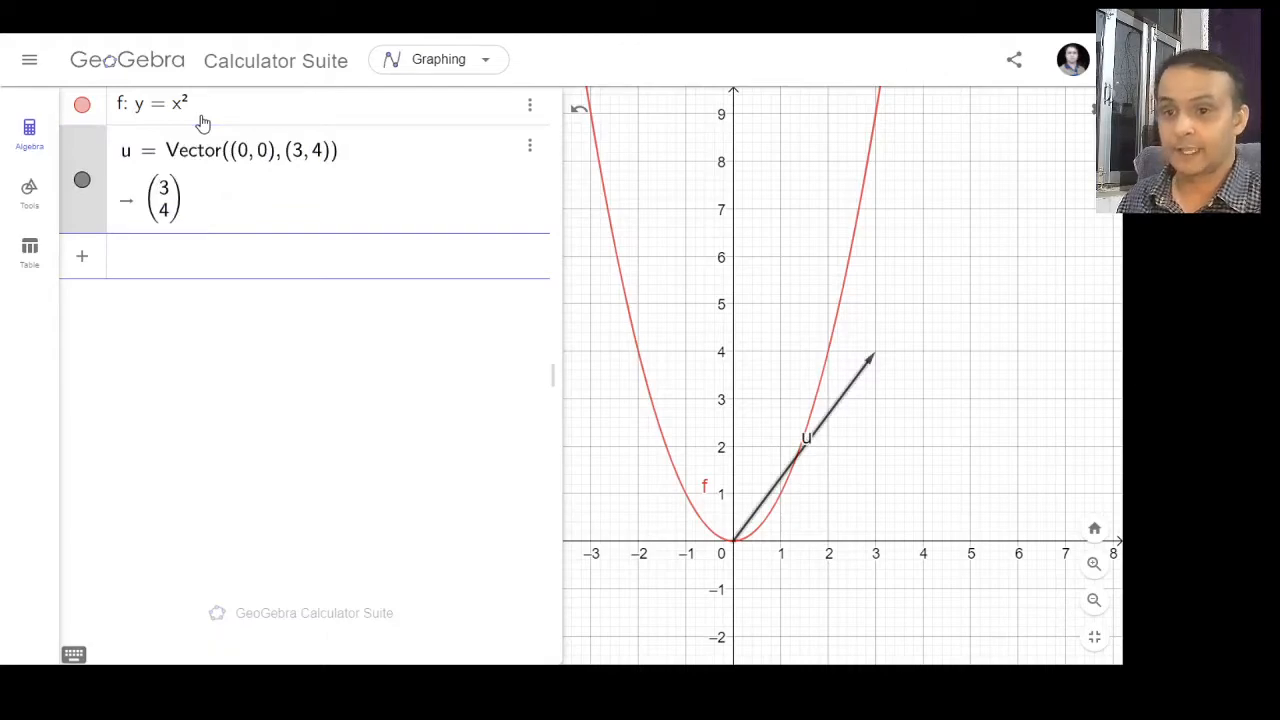
click(883, 430)
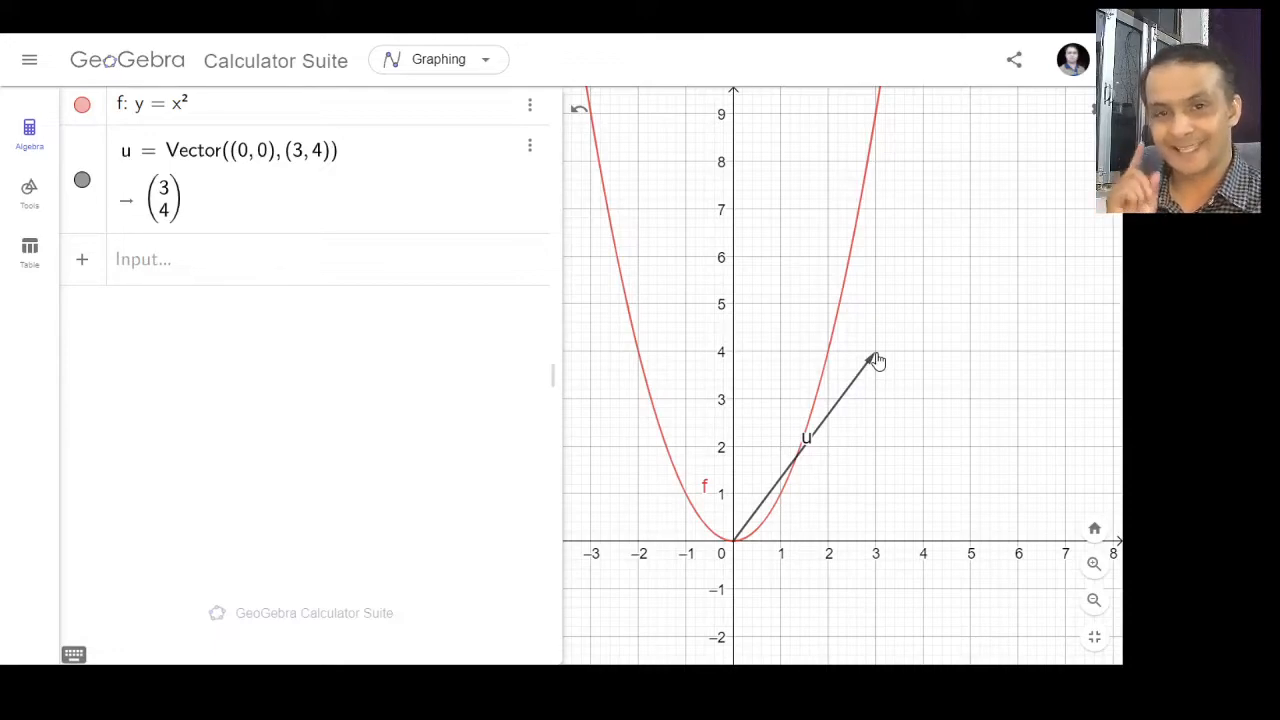
Translate the parabola f by the vector u with the Translate(Object, Vector) command
click(192, 265)
text(Trasla)
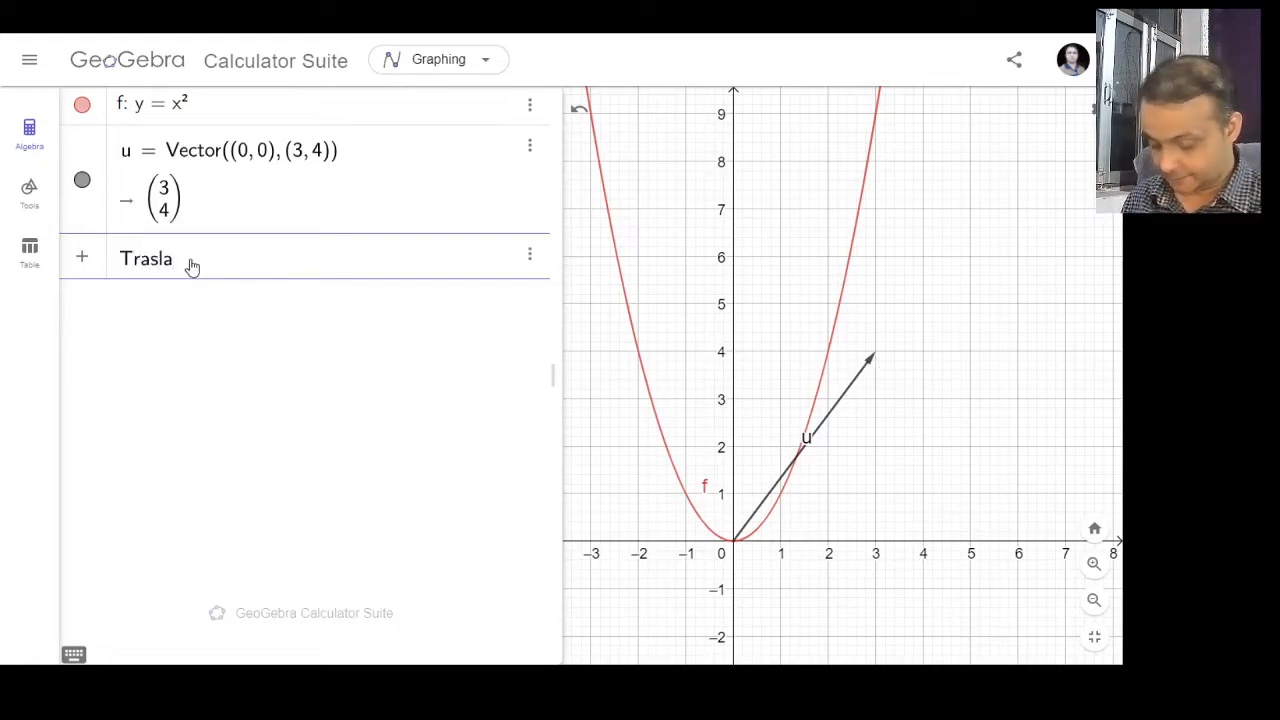
text(te)
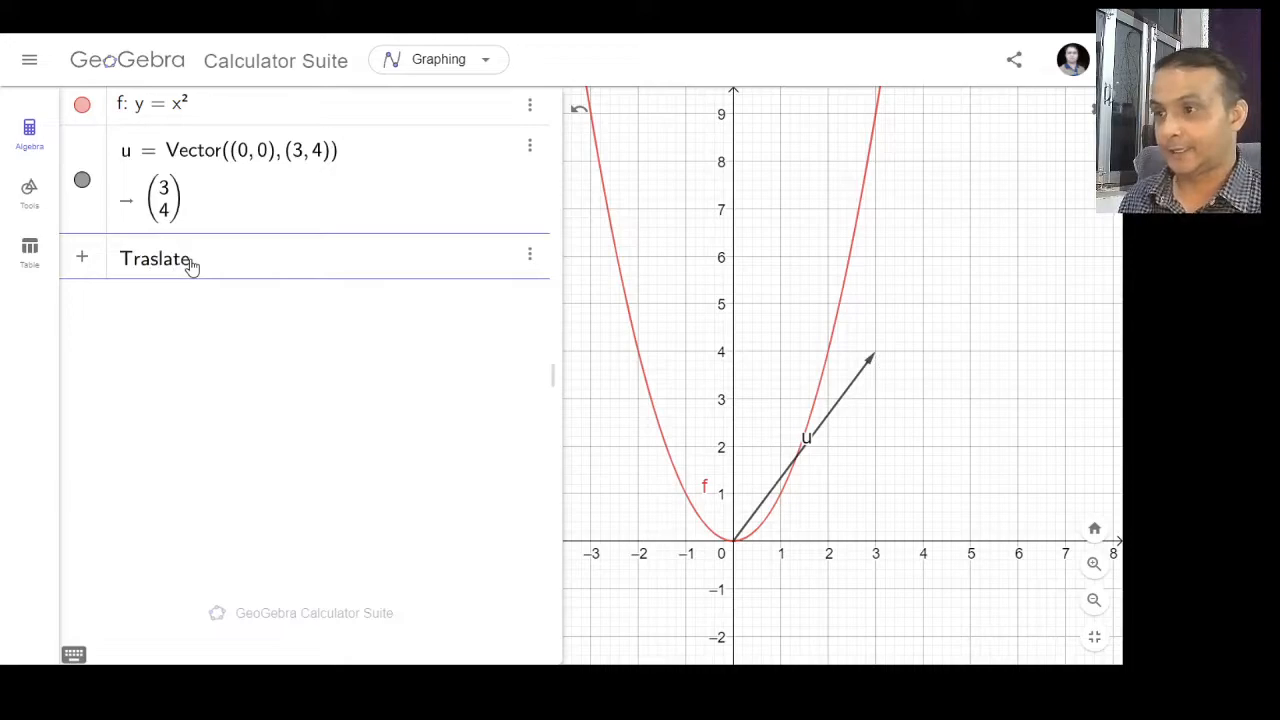
key(BackSpace)
key(BackSpace)
key(BackSpace)
key(BackSpace)
key(BackSpace)
key(BackSpace)
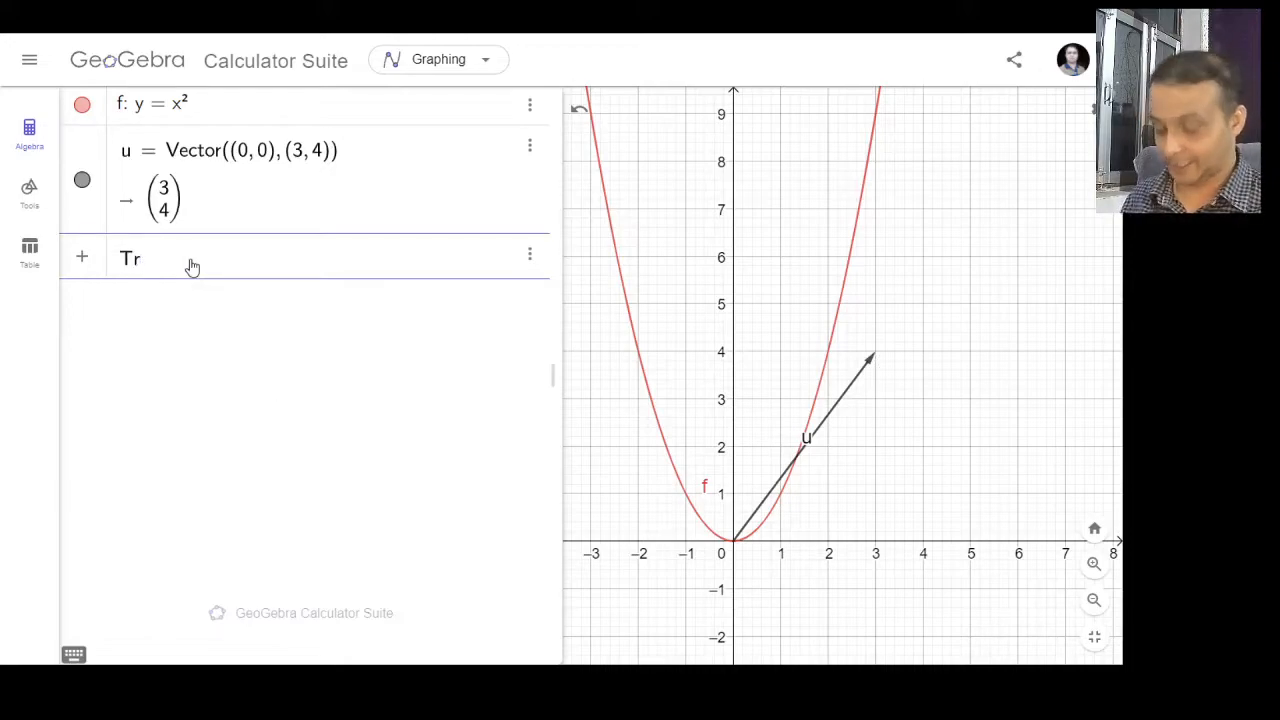
text(an)
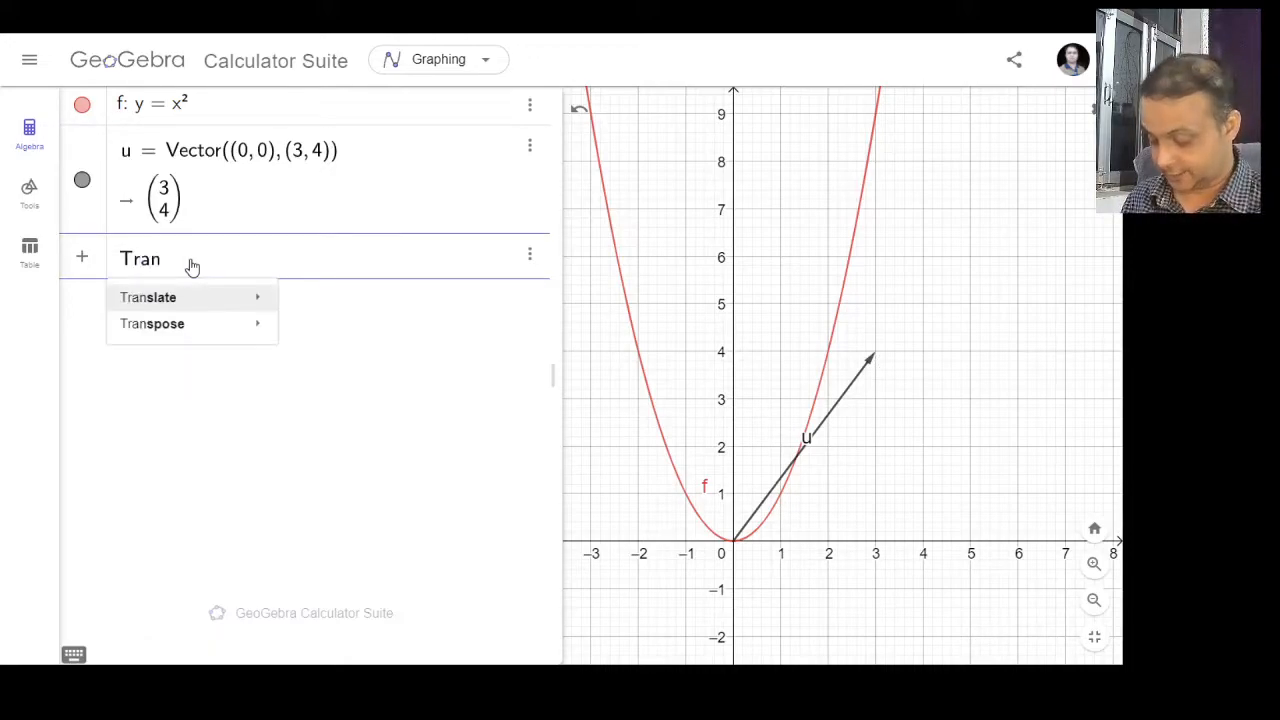
text(slate)
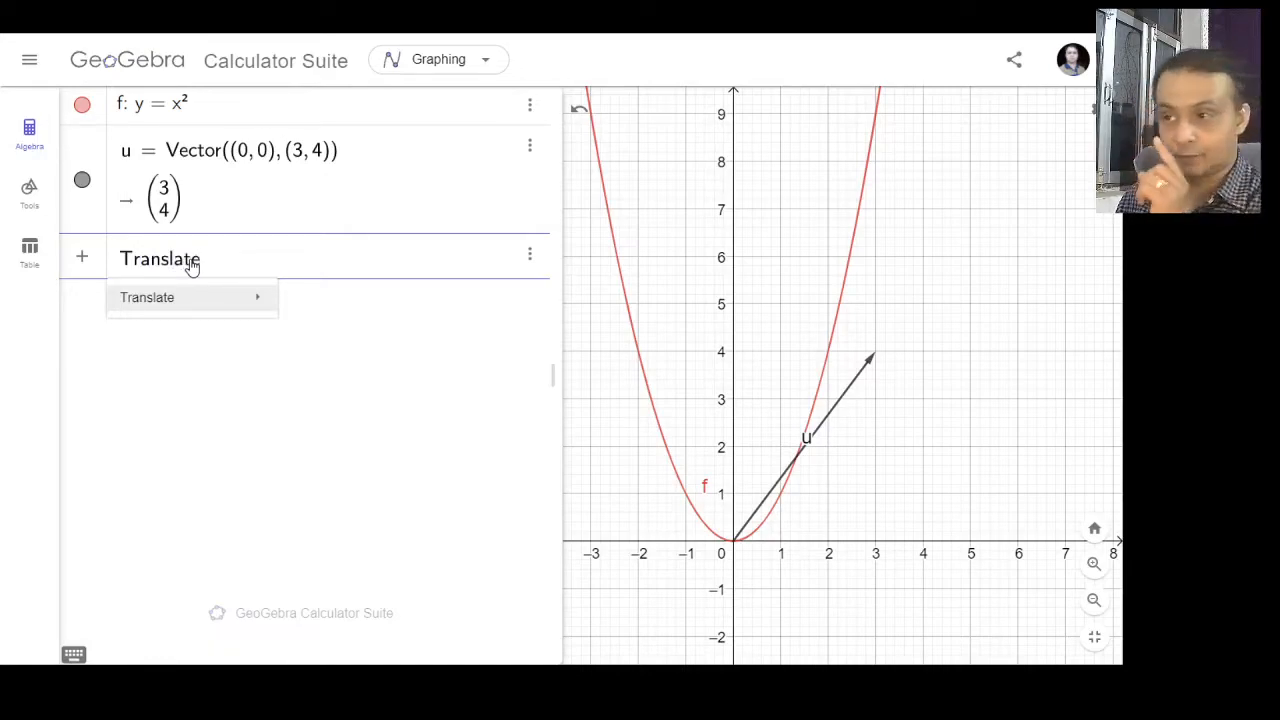
mouse_move(257, 300)
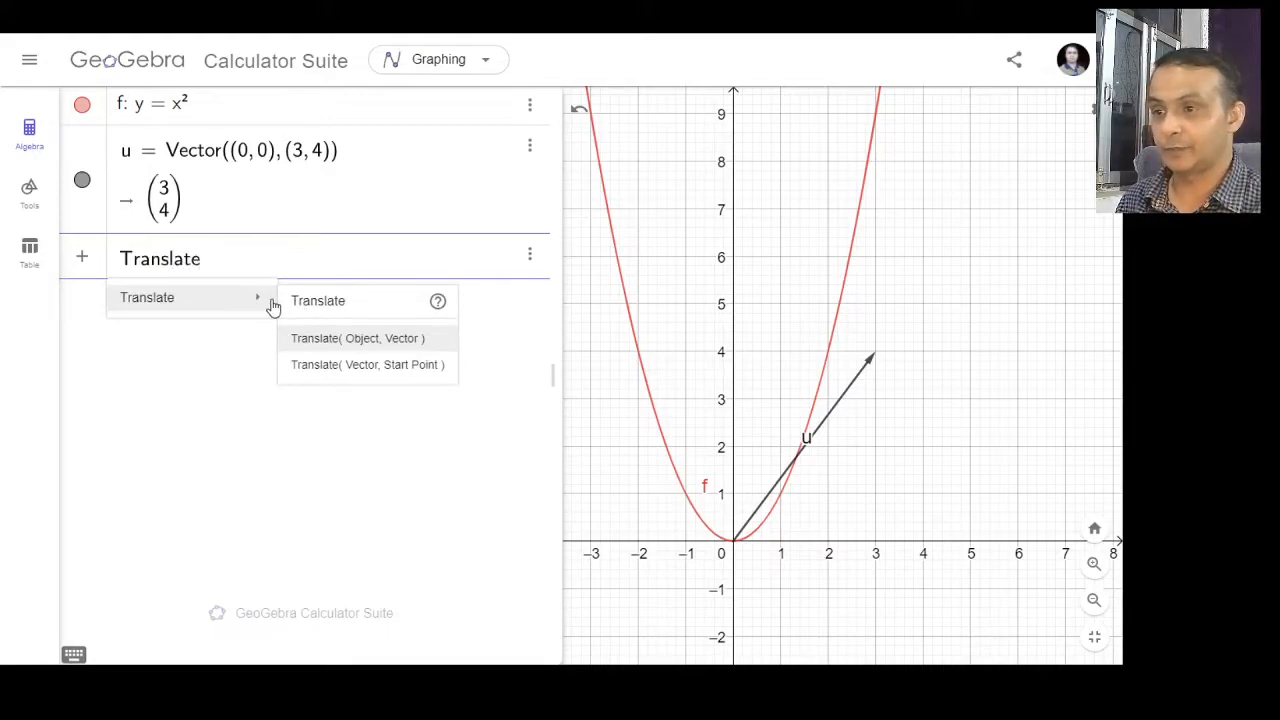
click(389, 346)
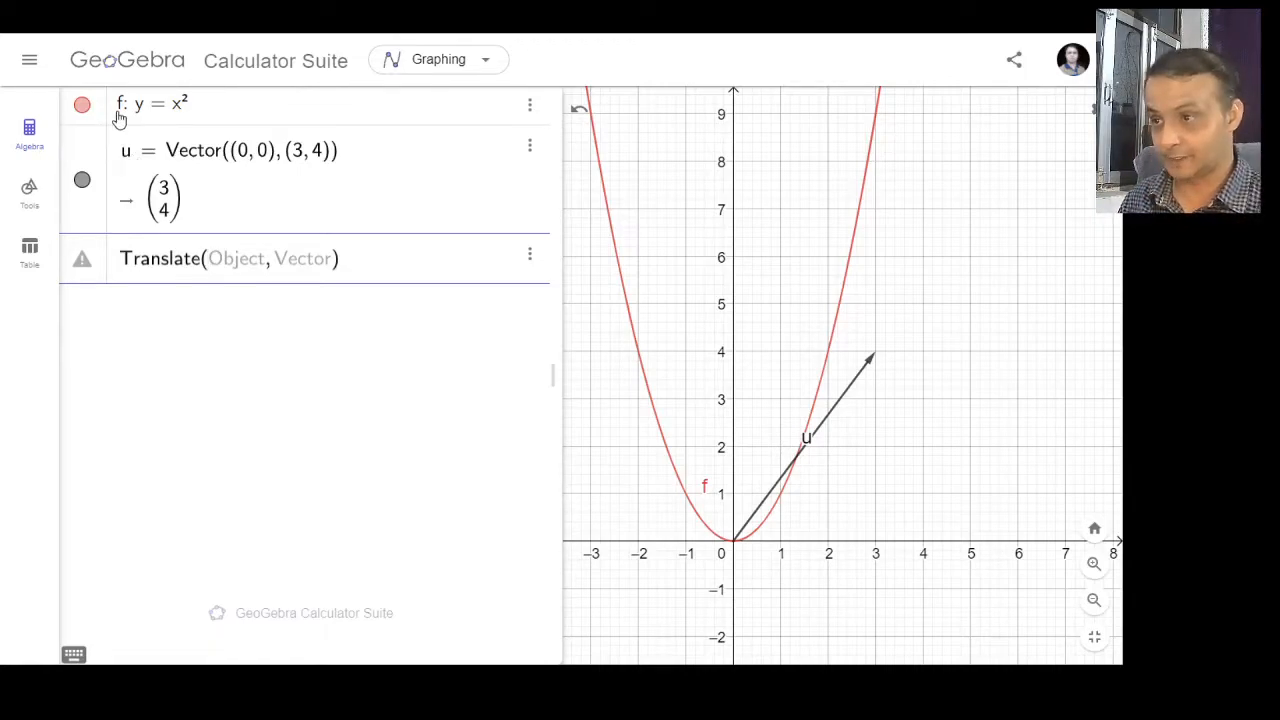
text(f, )
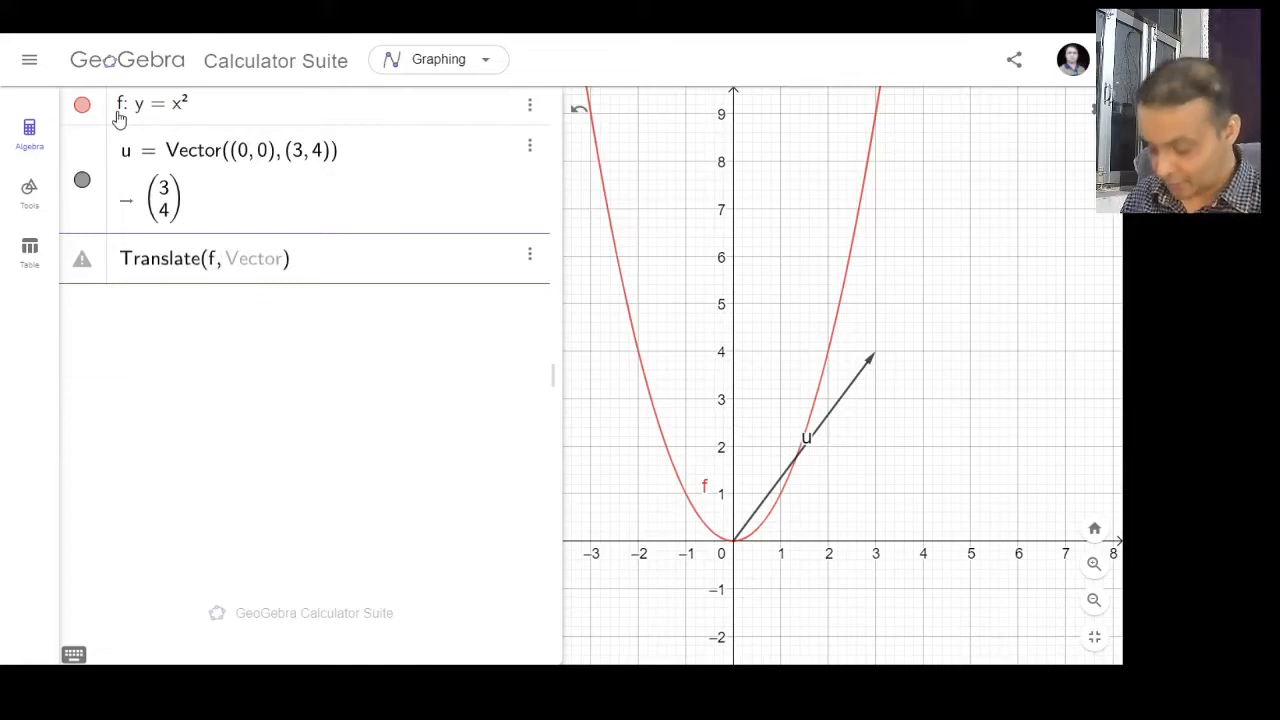
text(u)
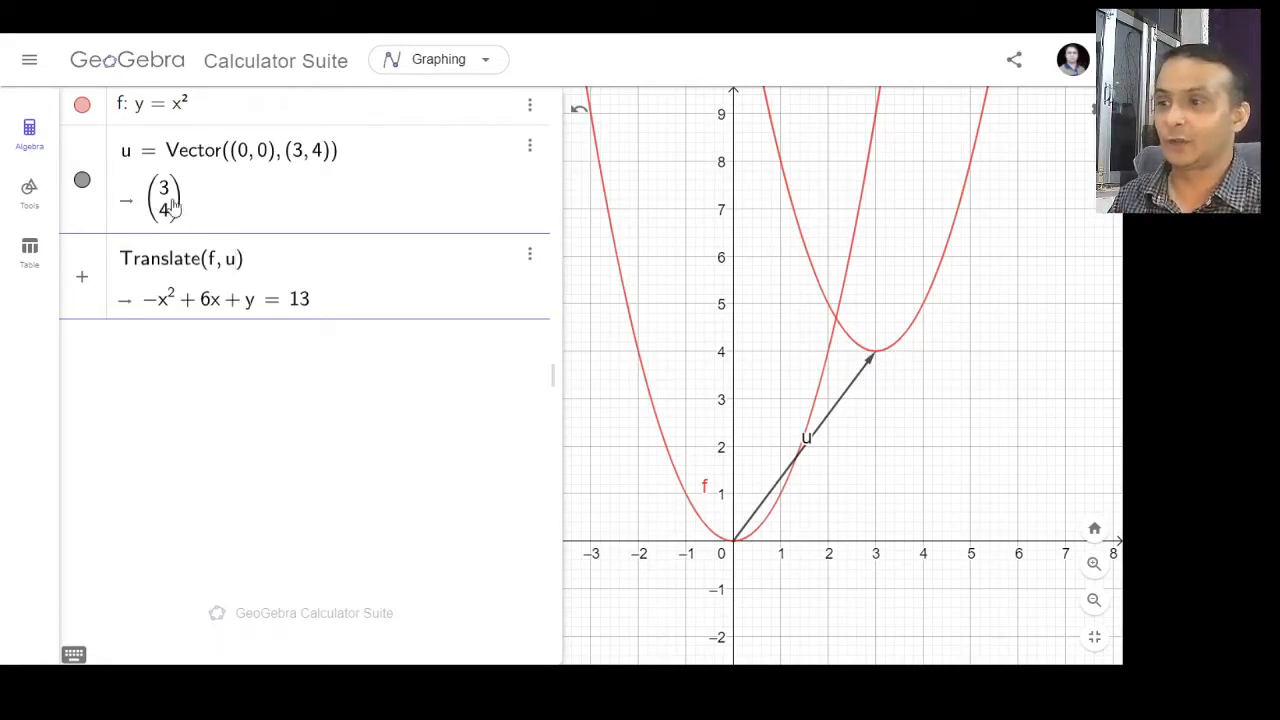
key(Return)
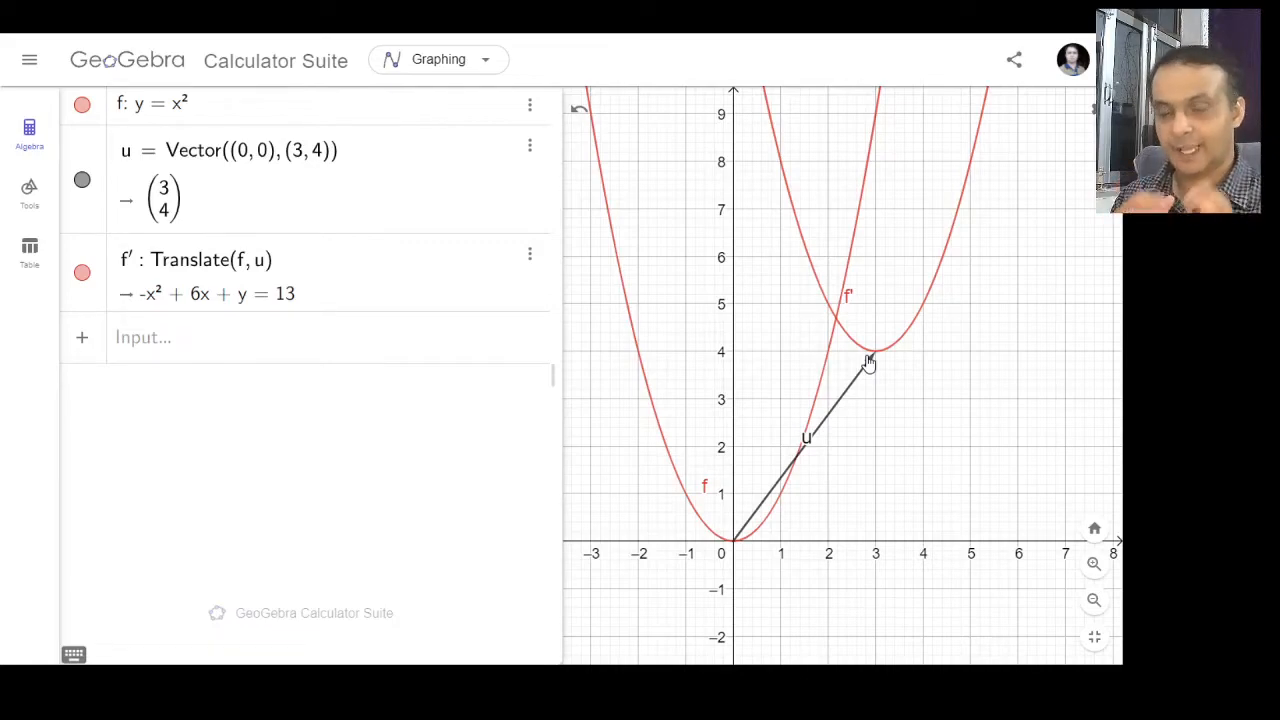
Hide the translated parabola f′ and create a slider named s
click(83, 273)
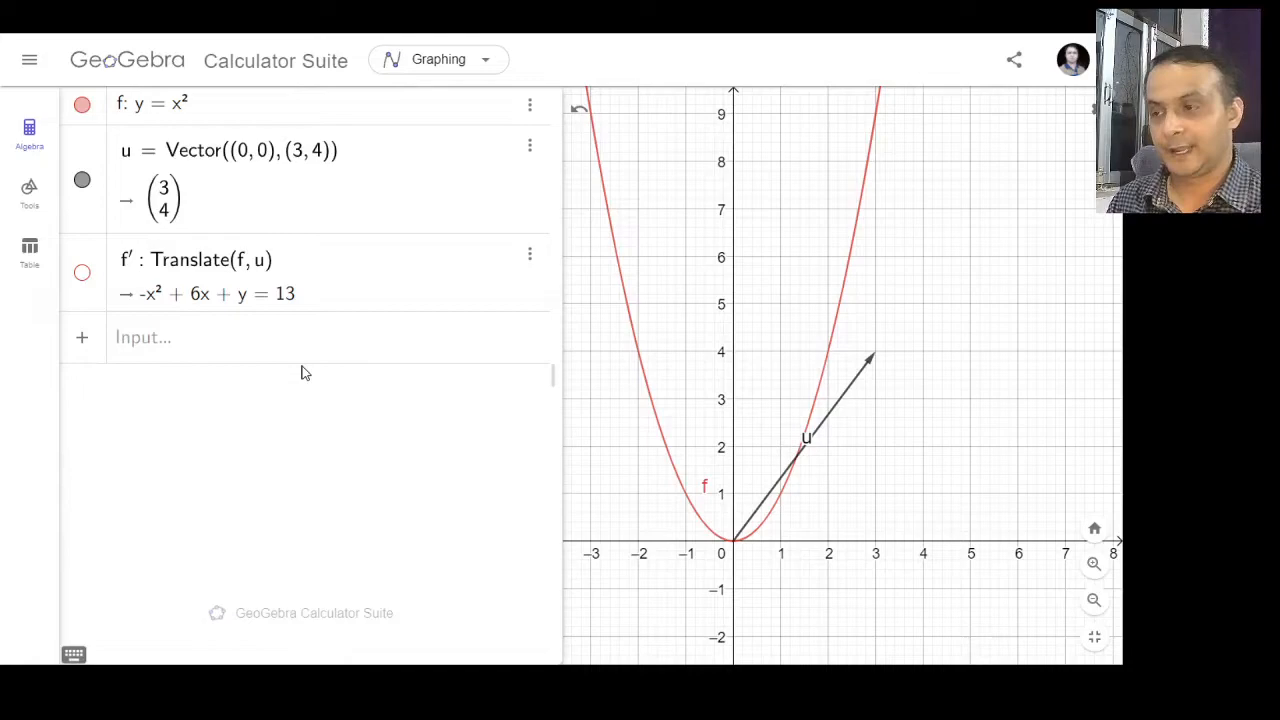
click(187, 350)
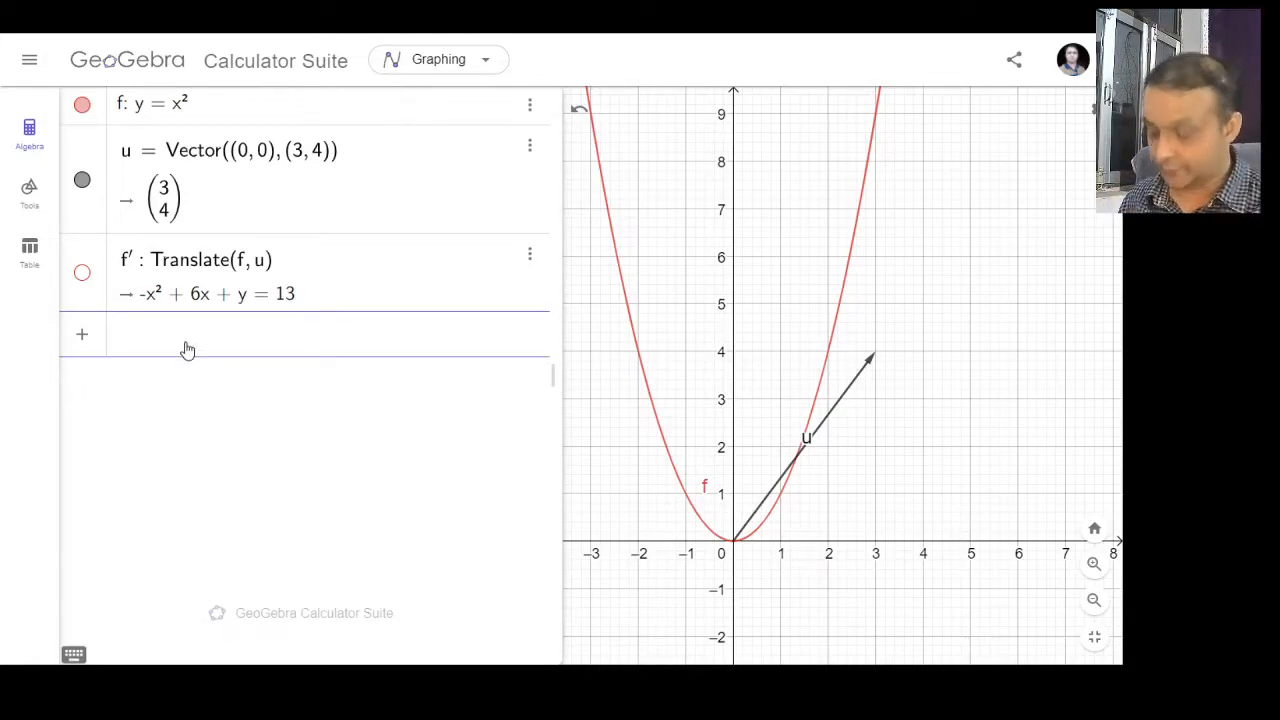
text(s)
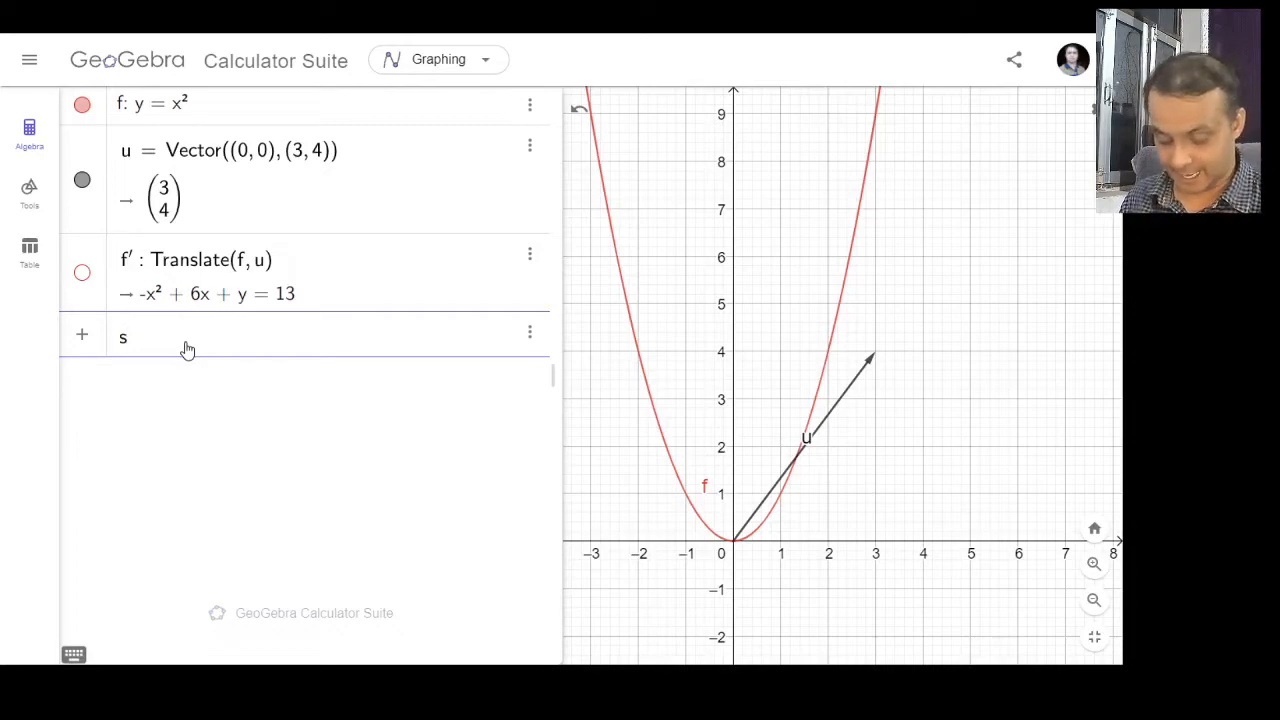
key(Return)
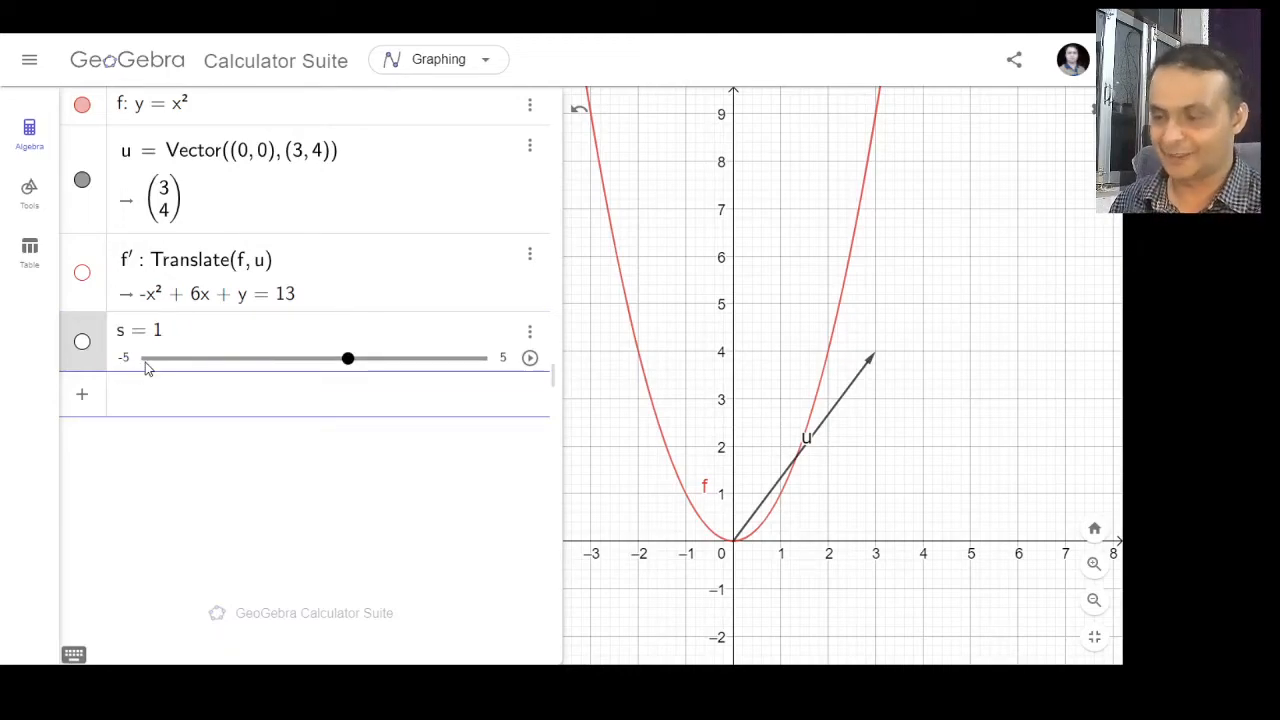
Set the minimum of slider s to 0 and move the slider to 1.4
click(530, 334)
click(552, 388)
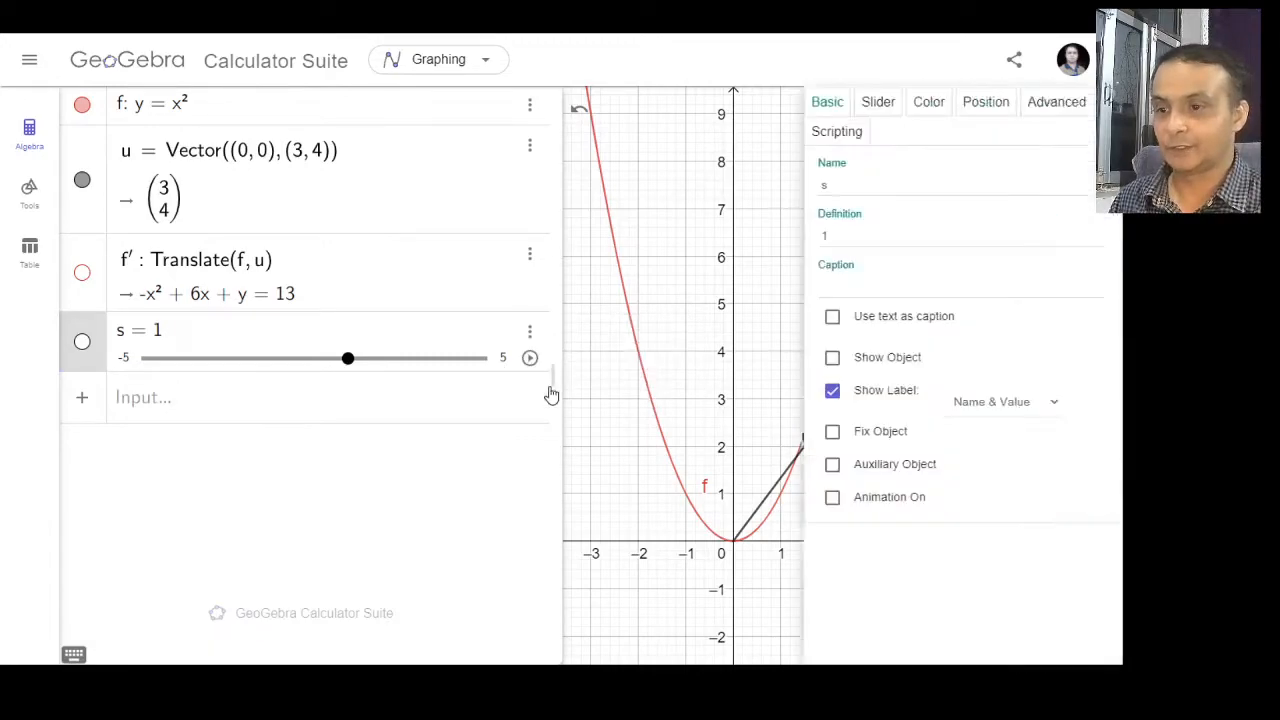
click(785, 101)
click(752, 176)
key(BackSpace)
text(0)
key(BackSpace)
key(BackSpace)
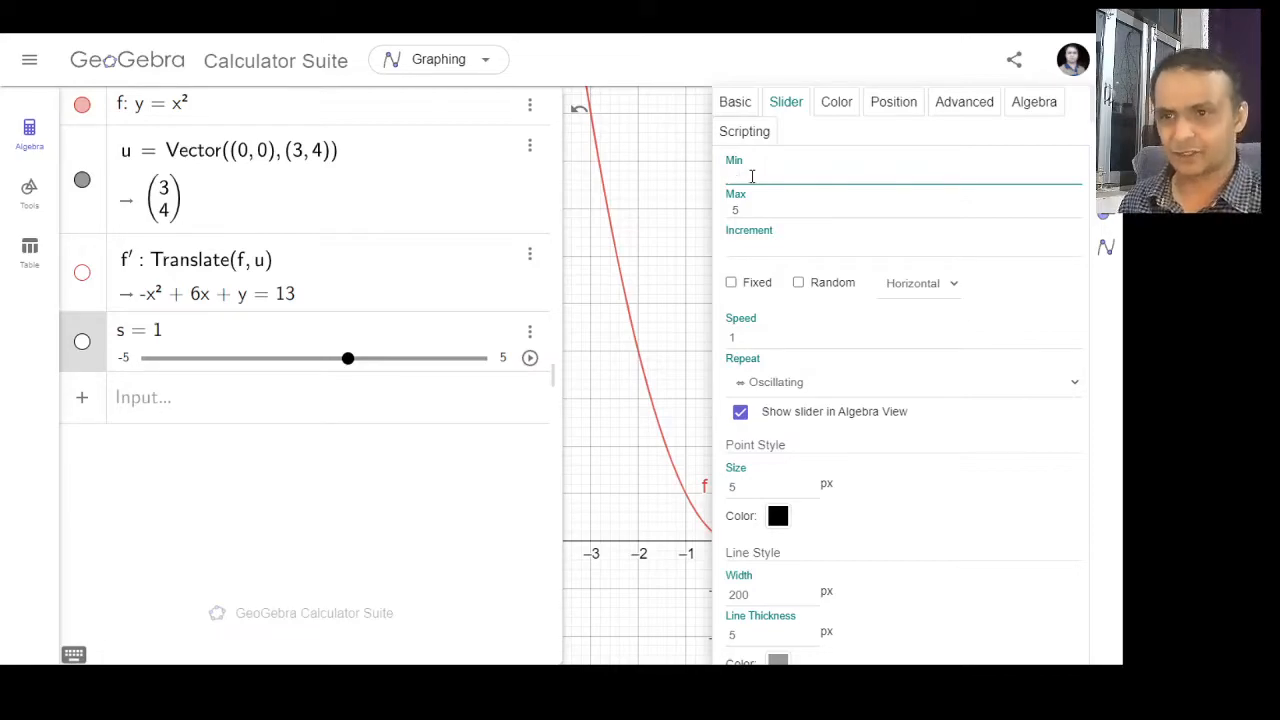
text(0)
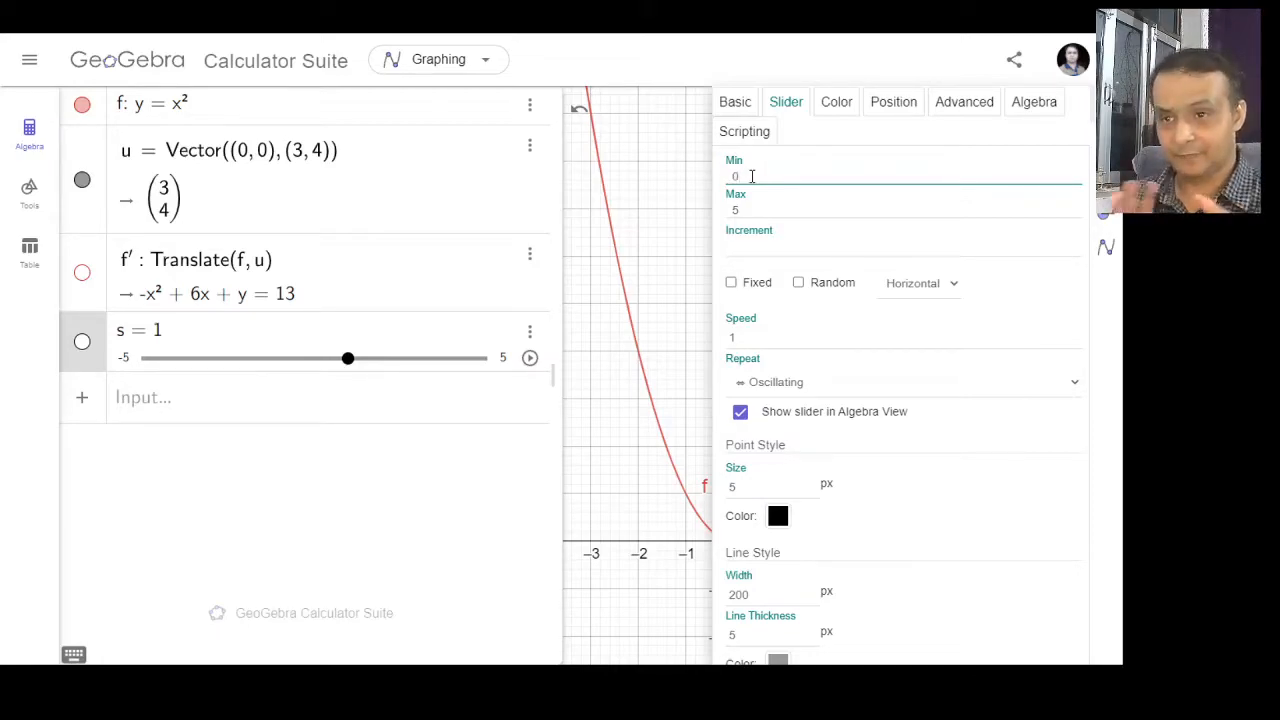
key(Return)
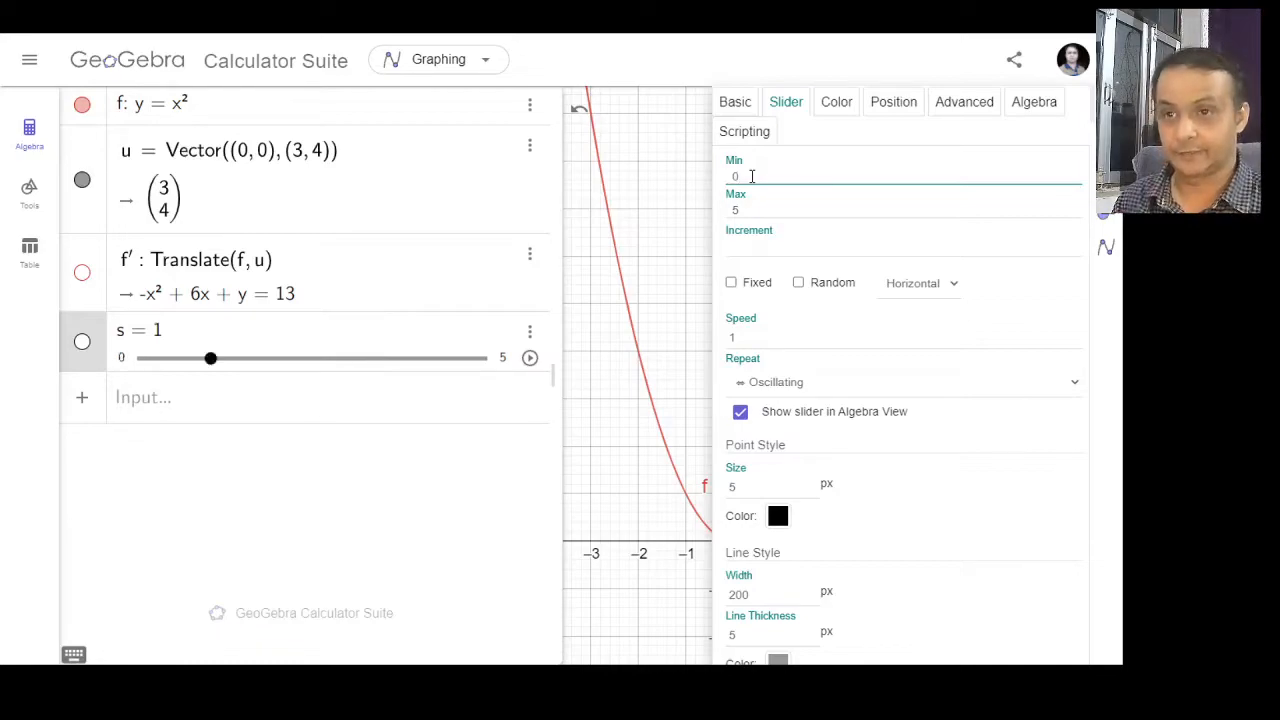
click(1104, 104)
click(236, 358)
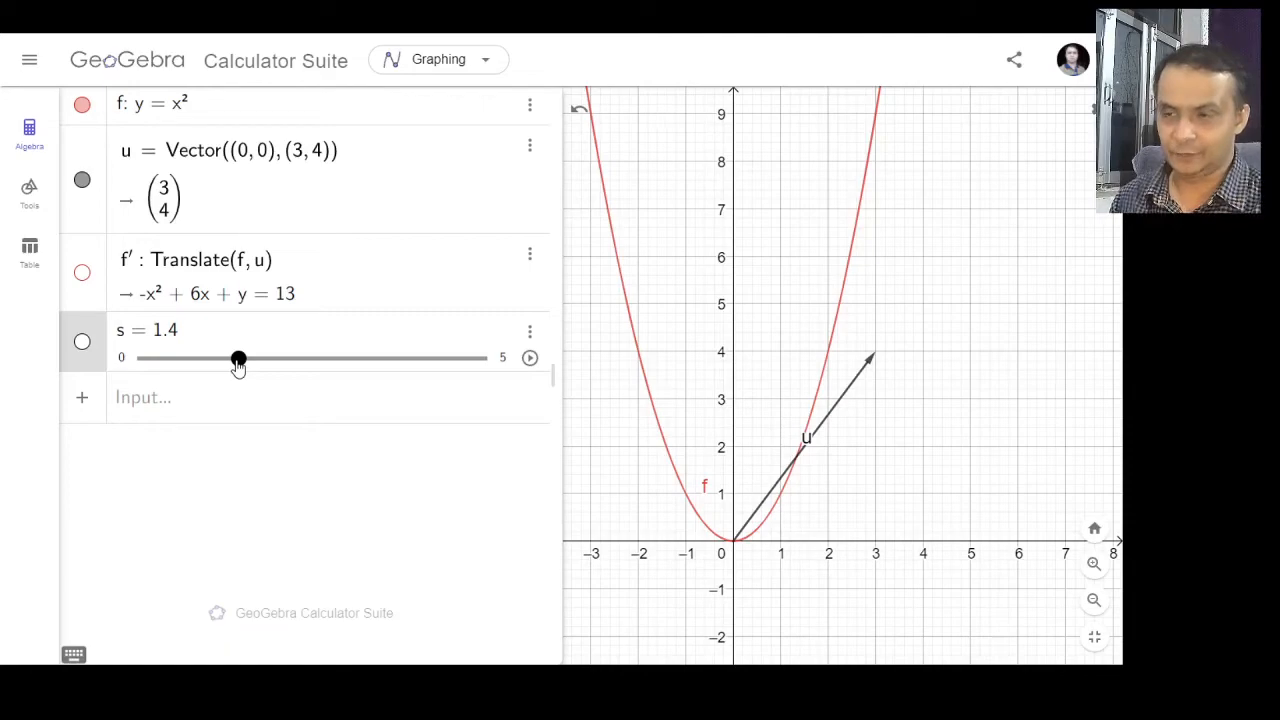
Define point A = (3s, 4s) and move slider s to 1.9
click(207, 404)
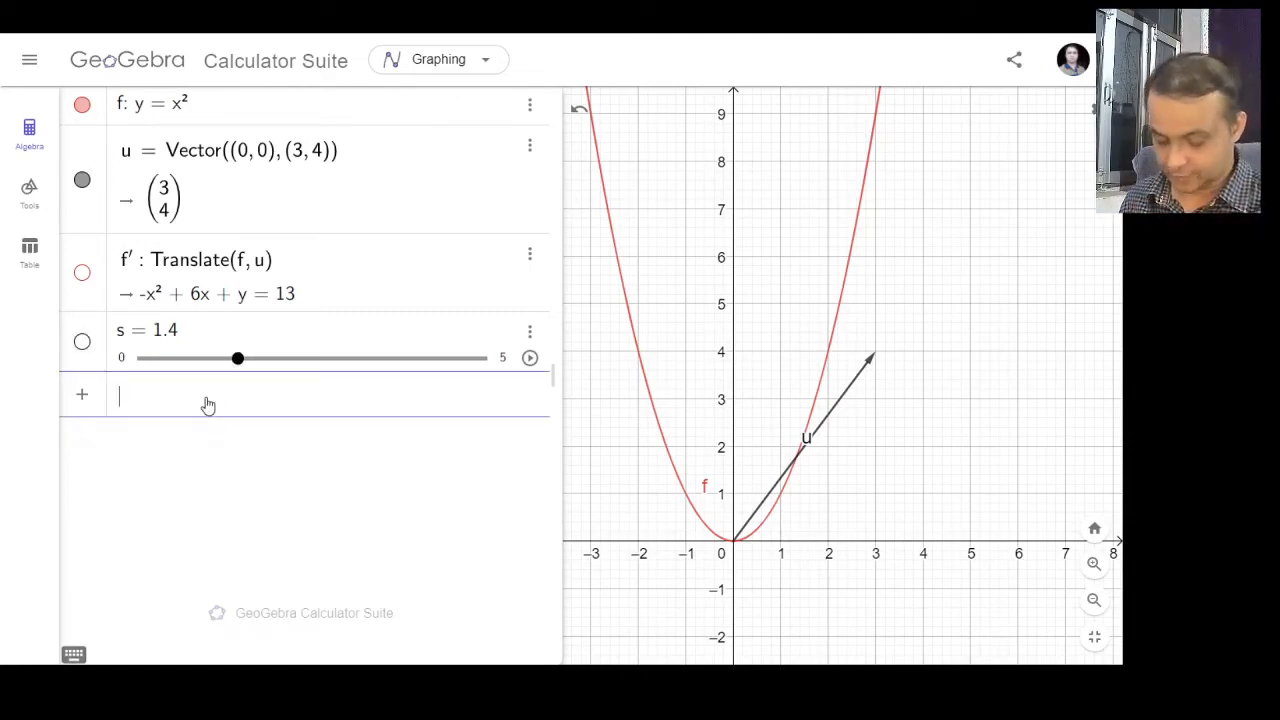
text(A)
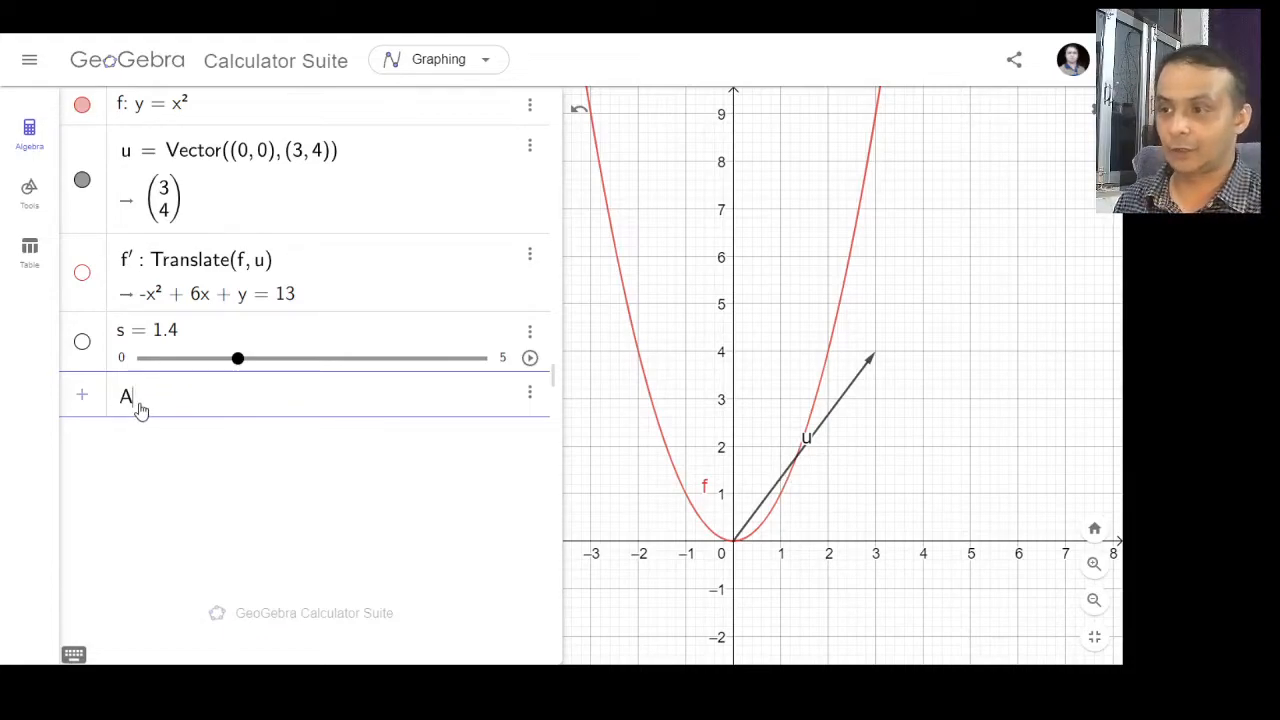
text(= )
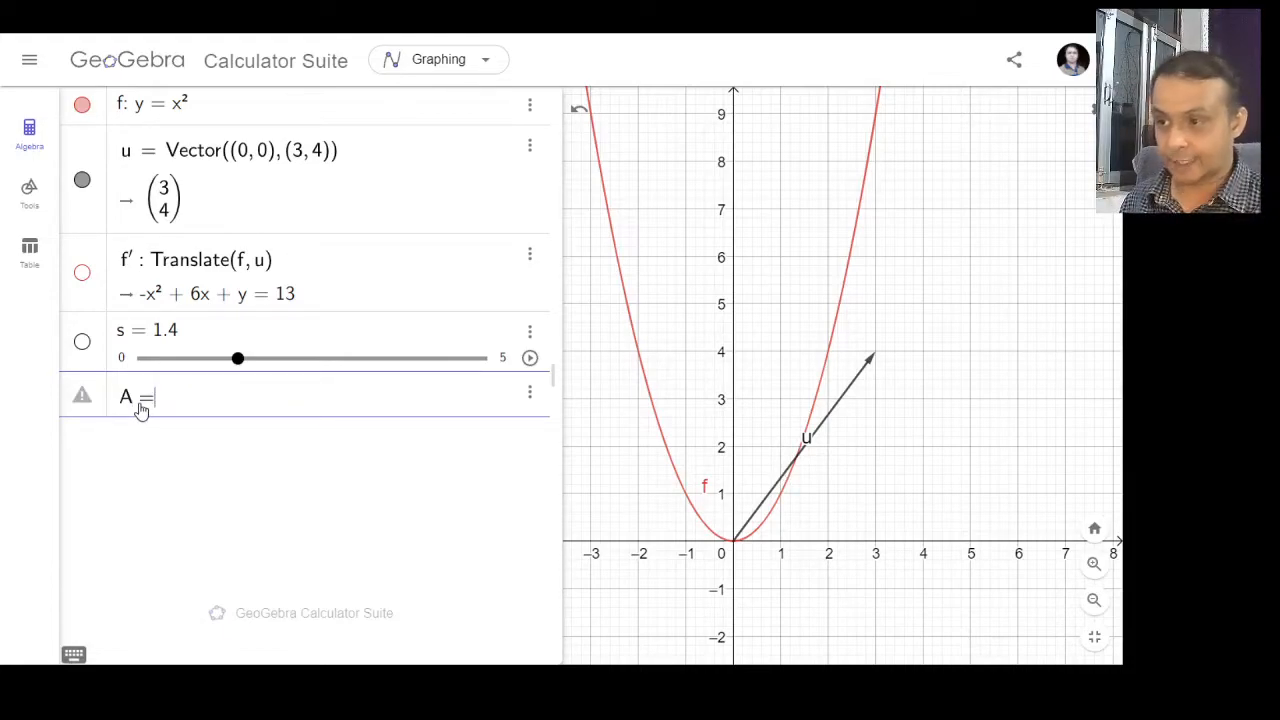
text(())
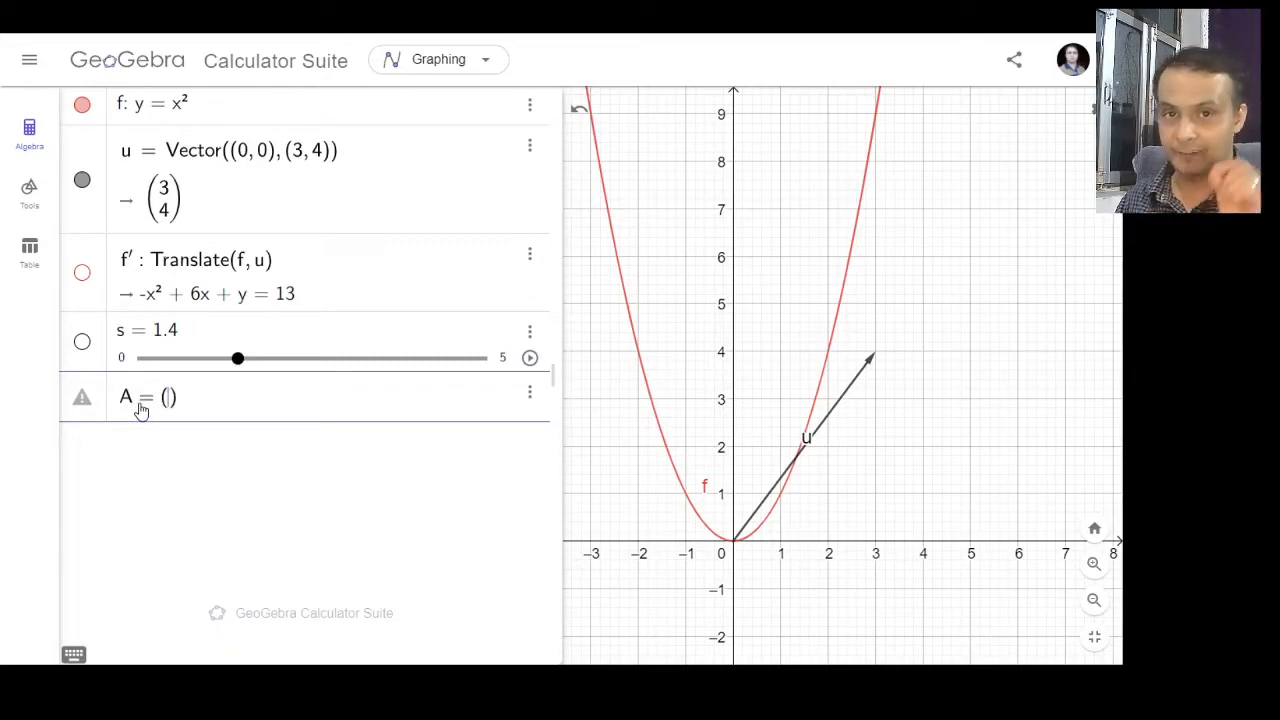
text(3s)
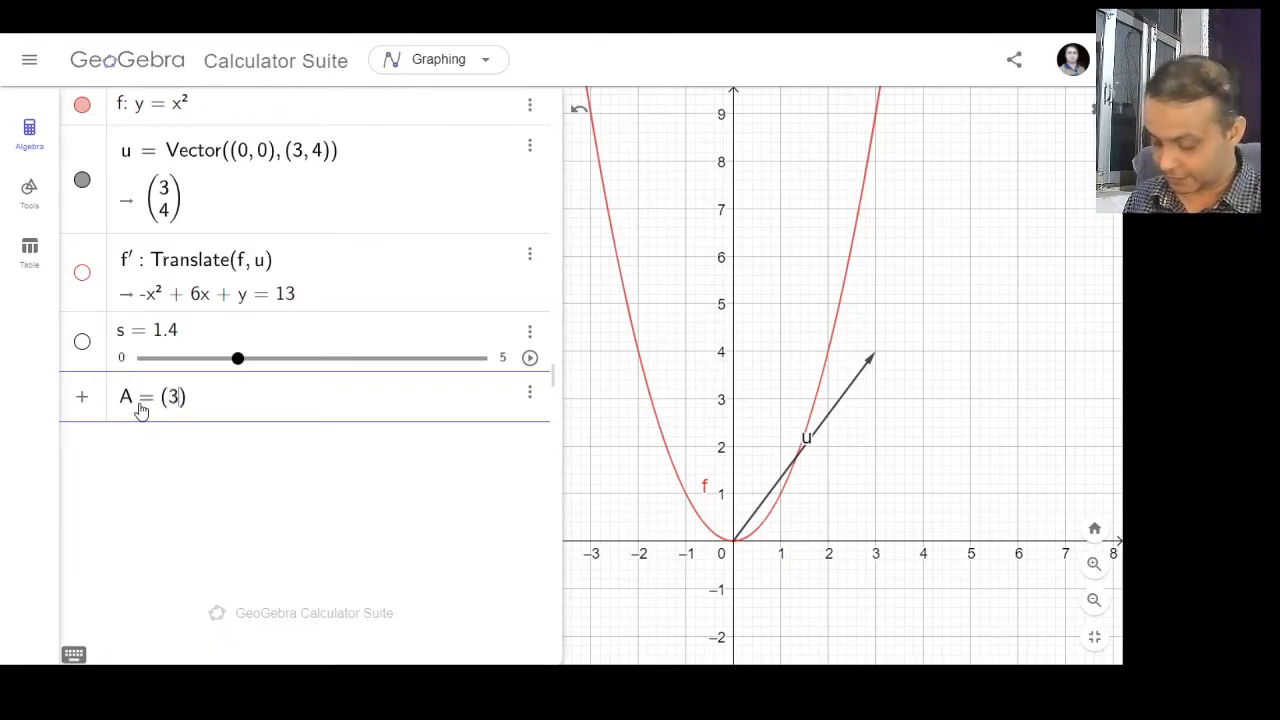
text(, 4)
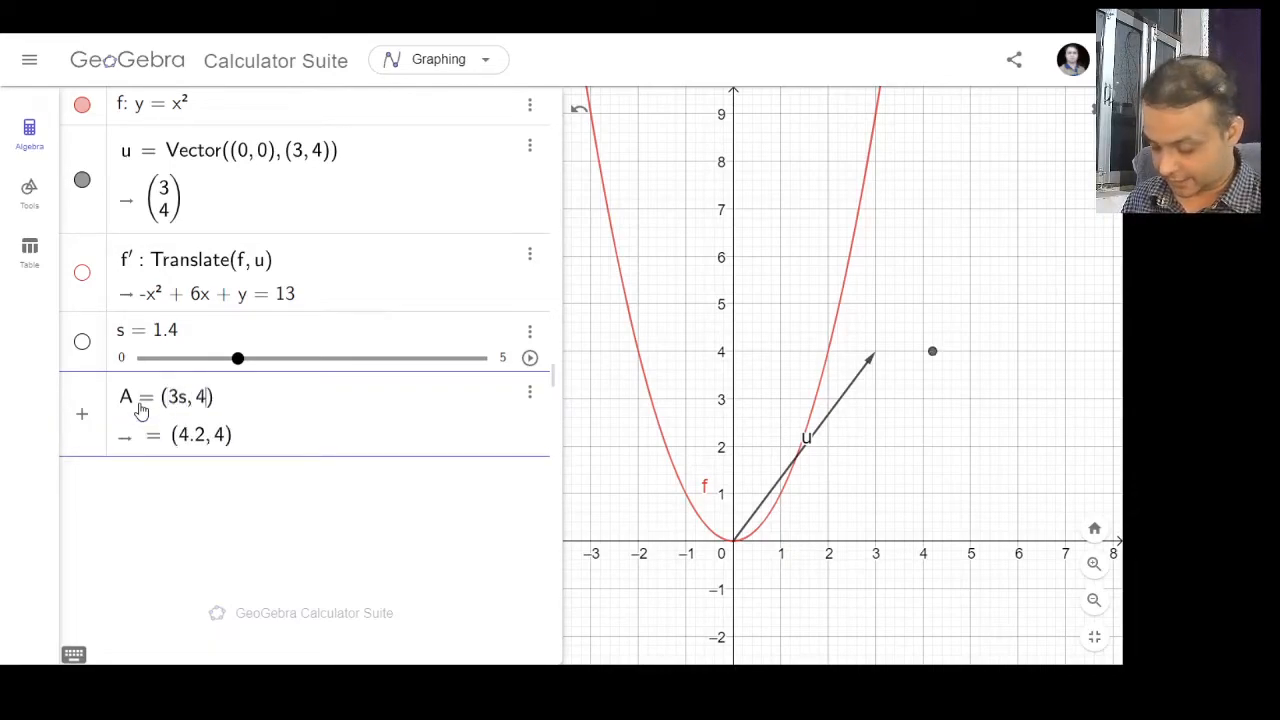
text(s)
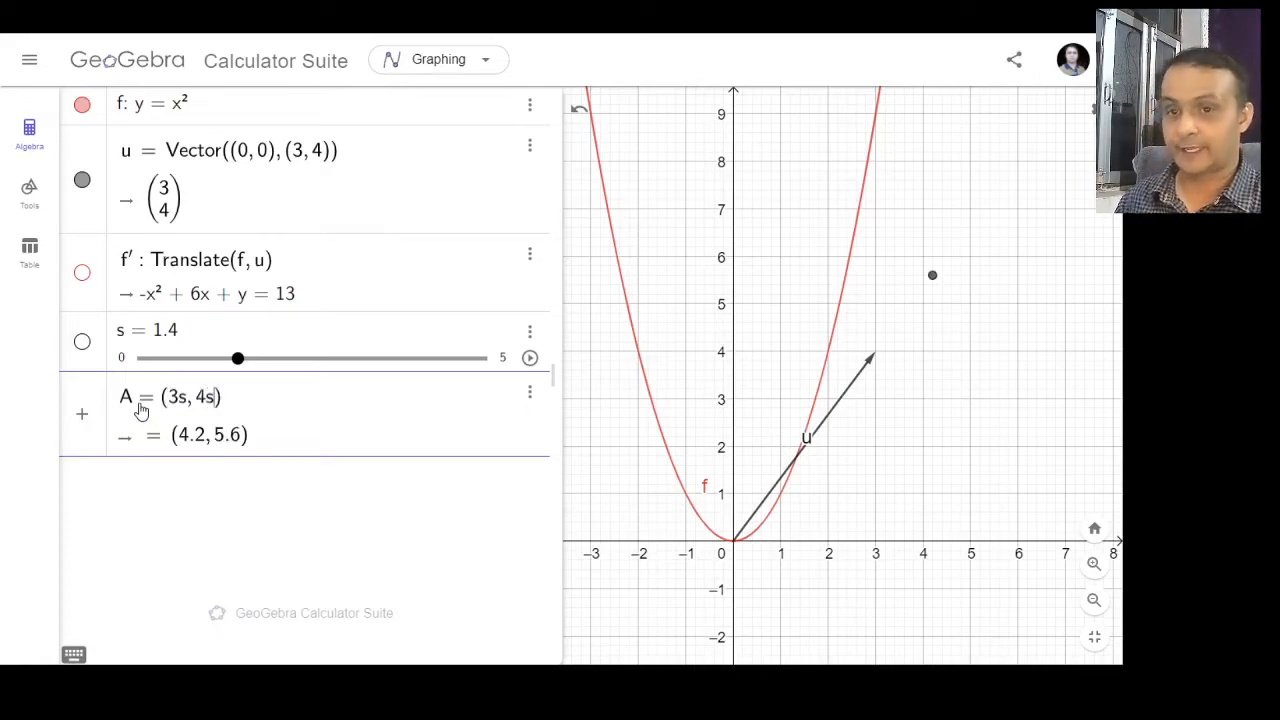
key(Return)
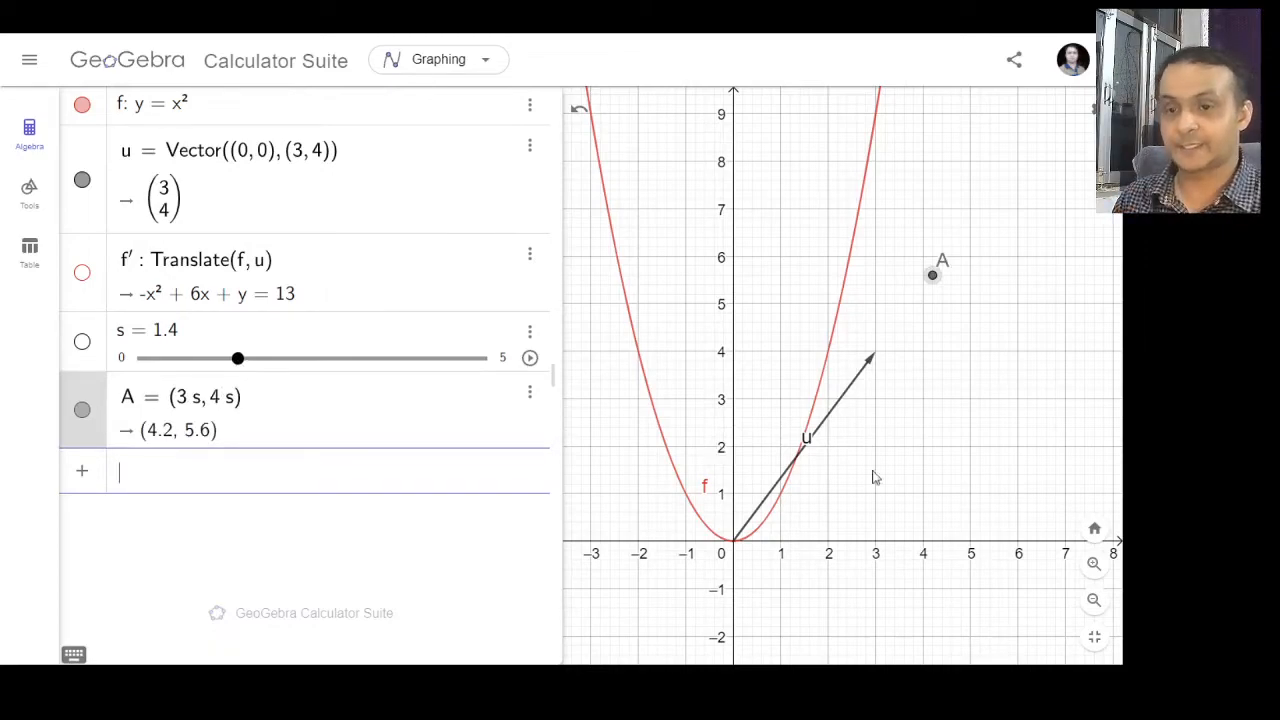
click(238, 362)
drag(238, 362, 271, 368)
Define vector v = Vector((0, 0), A) and test it by moving slider s to 0.6 and 1.3
click(236, 490)
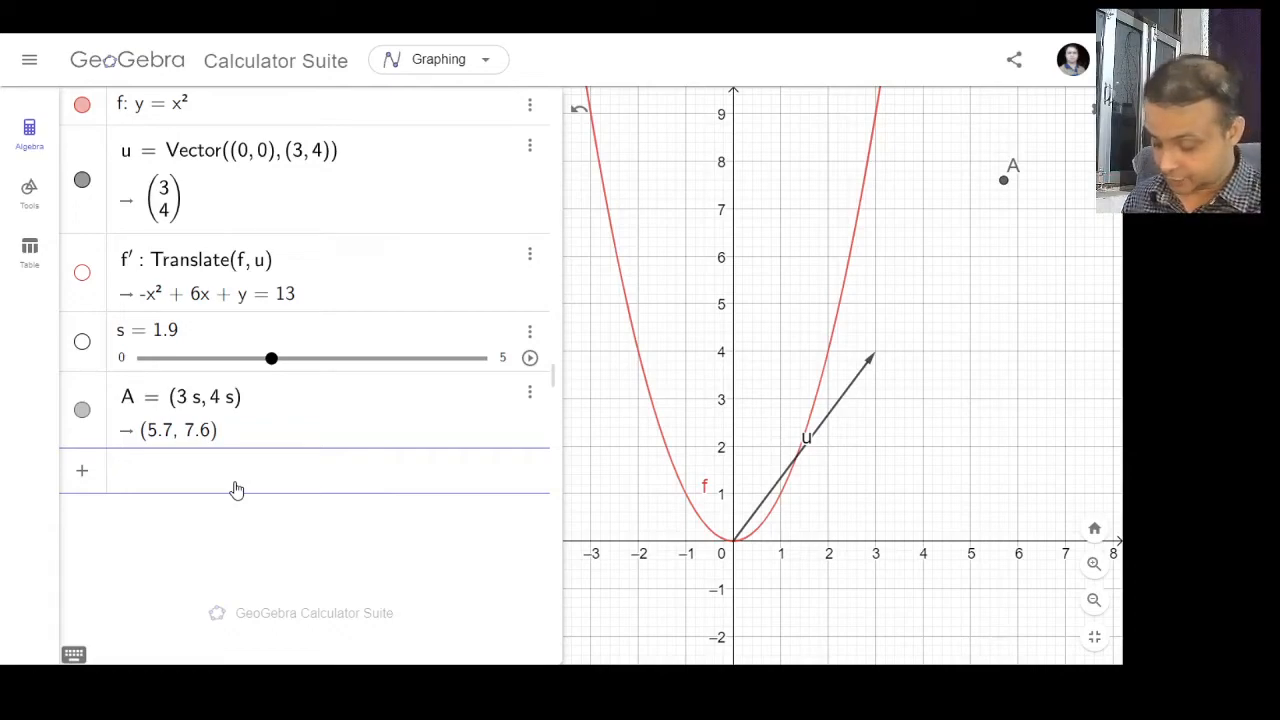
text(v )
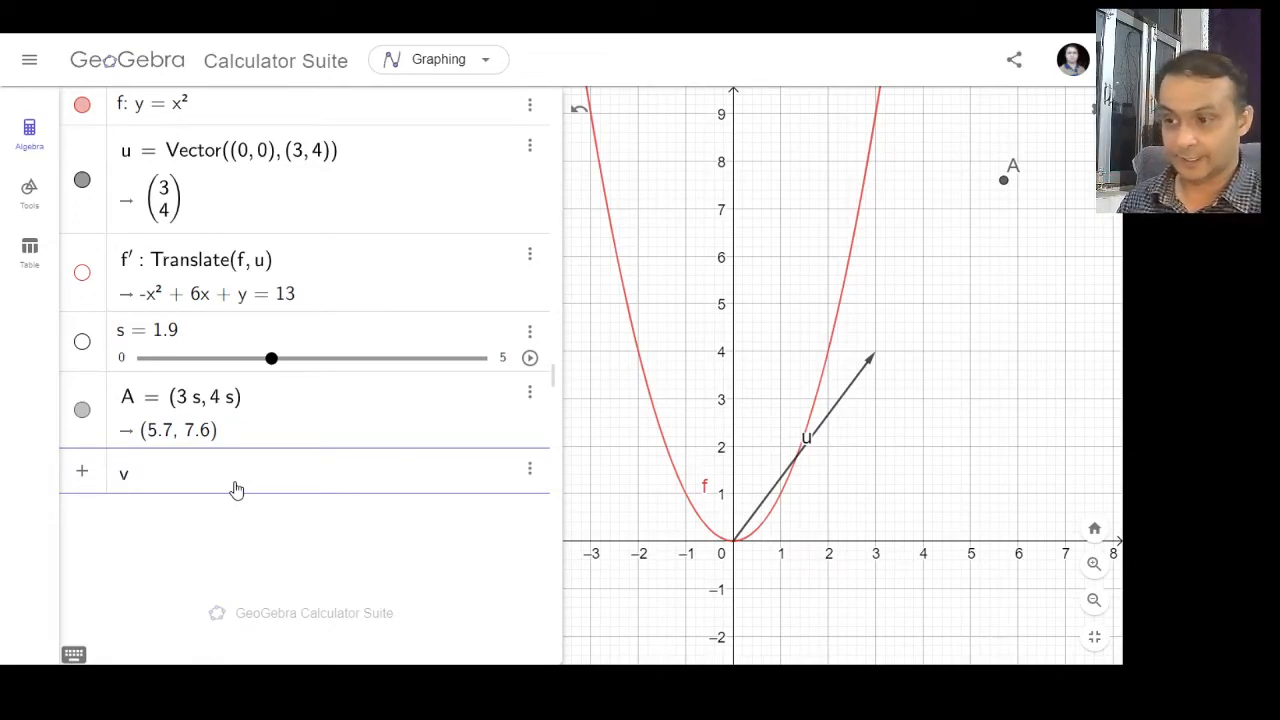
text(= )
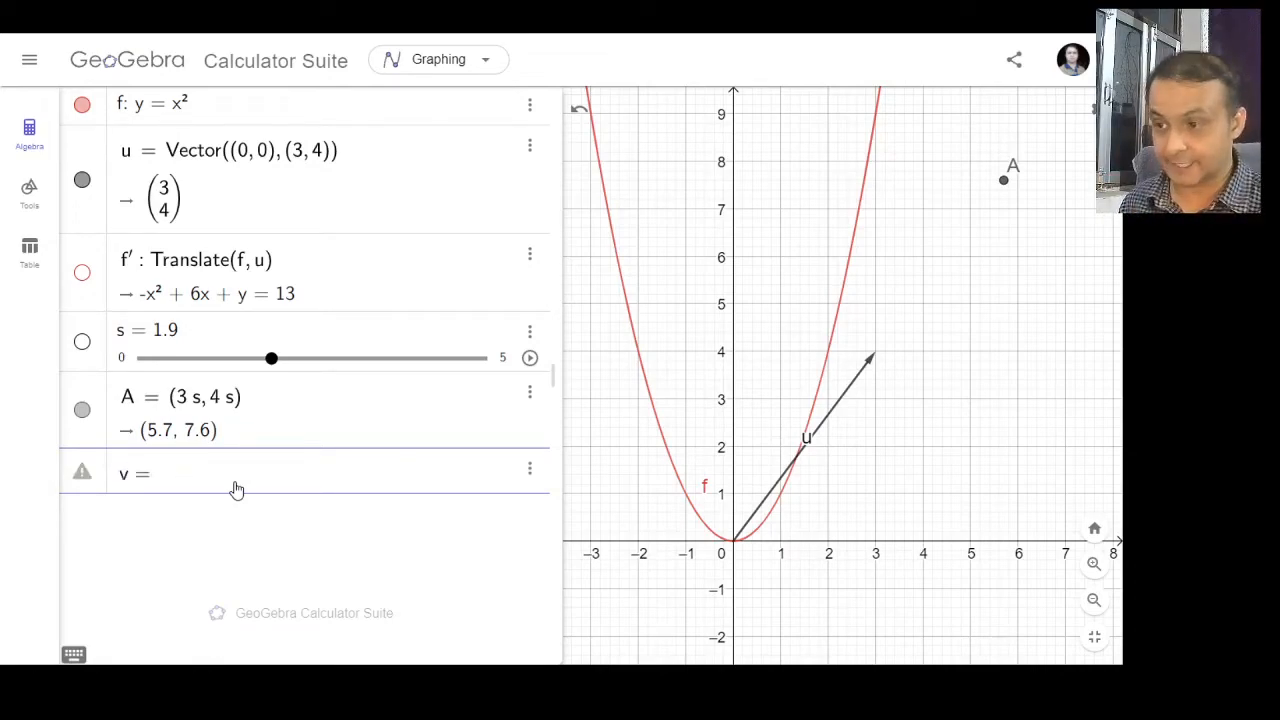
text(Ve)
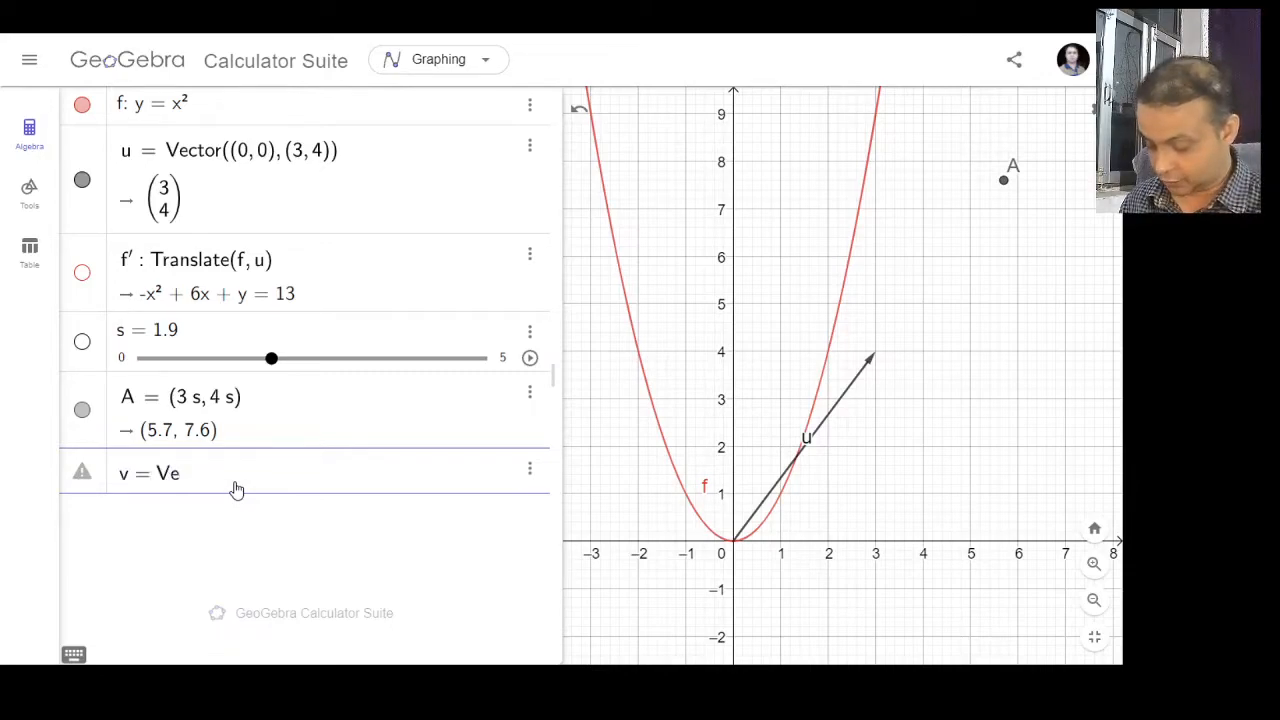
text(ctor)
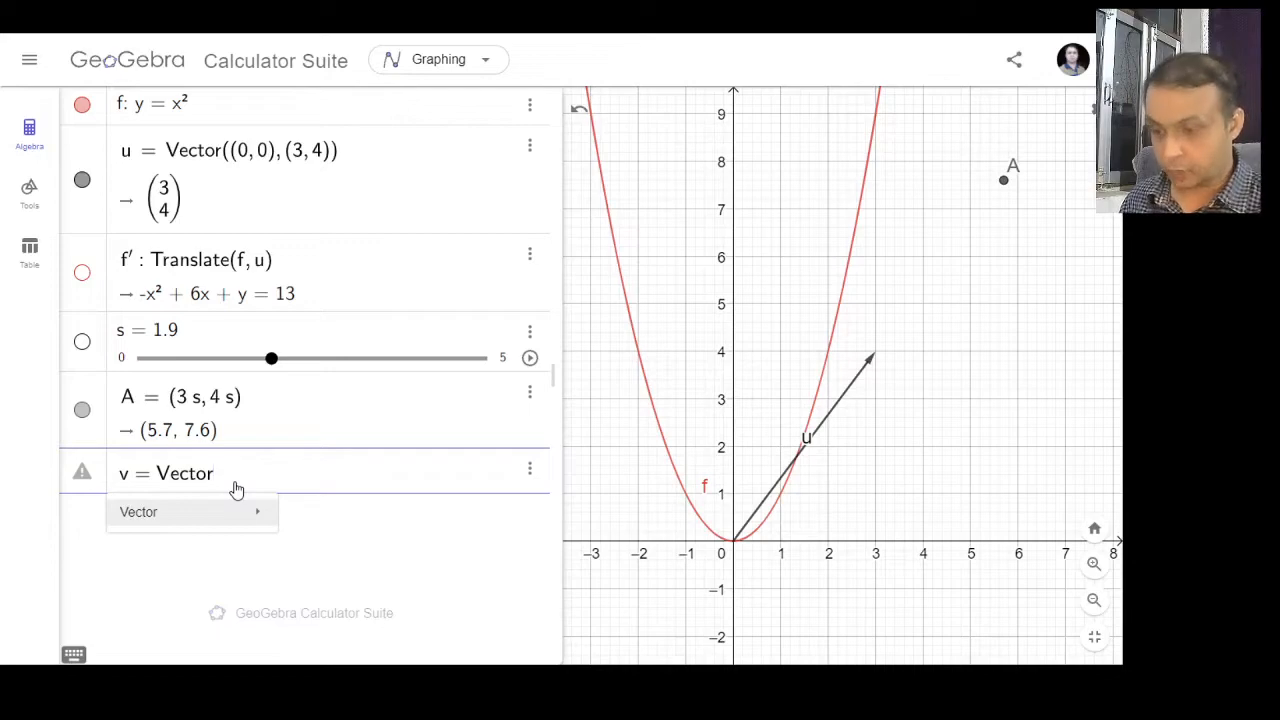
text((0)
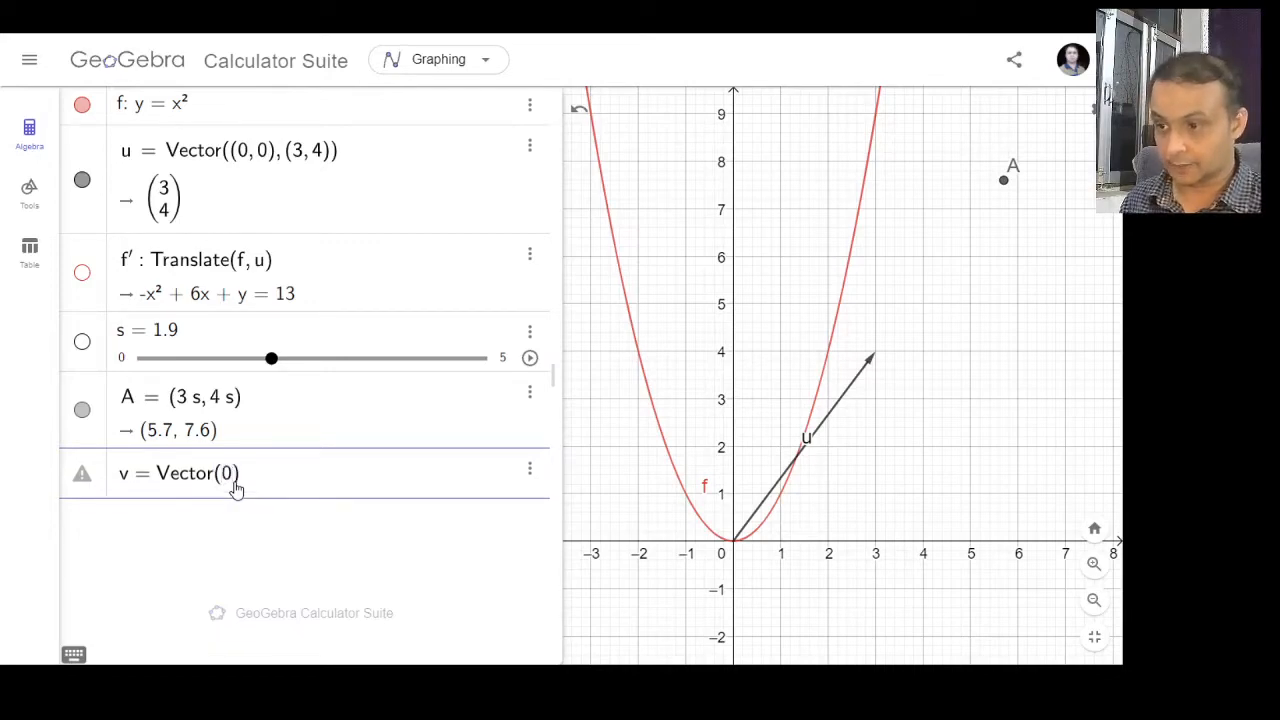
key(BackSpace)
text((0, 0), )
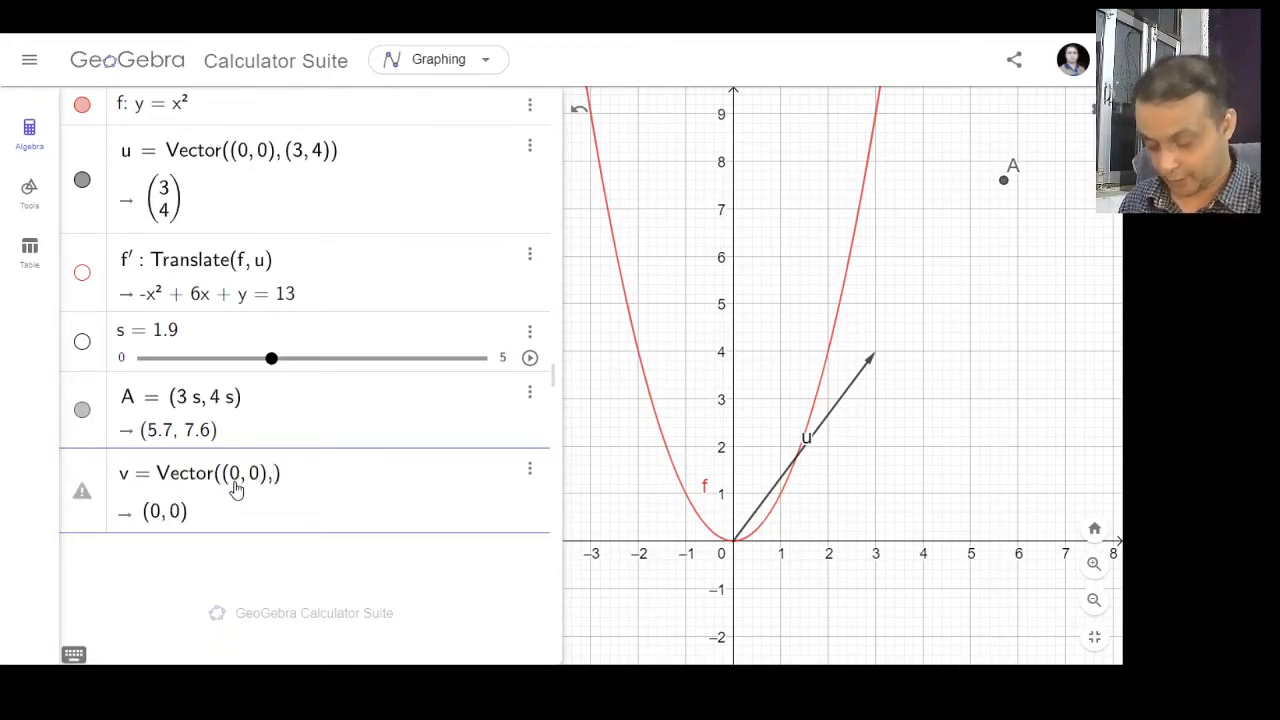
text(A)
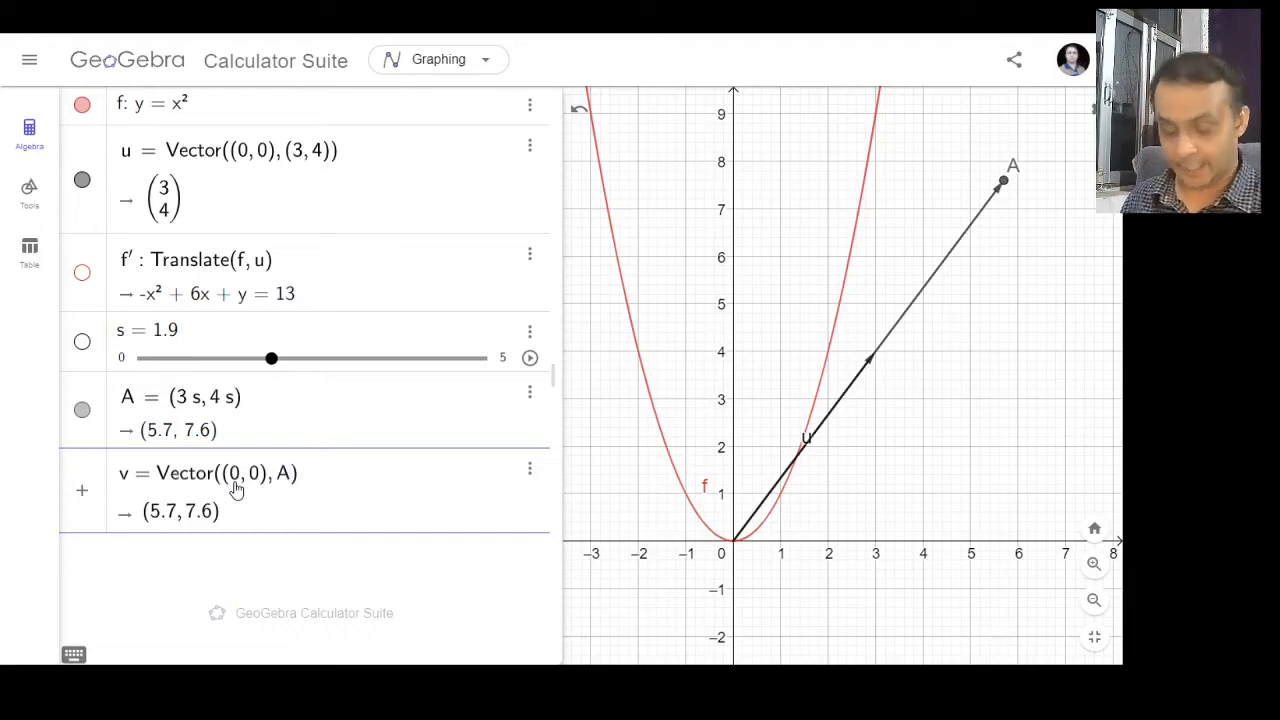
key(Return)
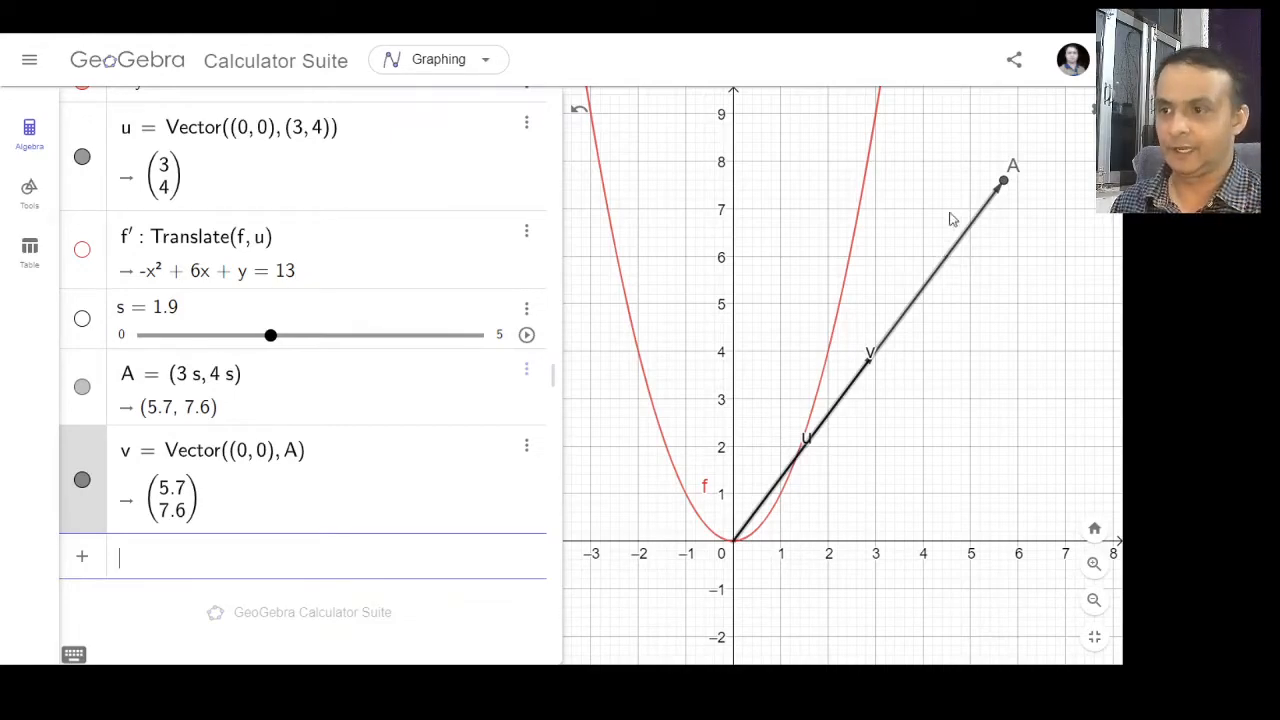
drag(276, 345, 185, 343)
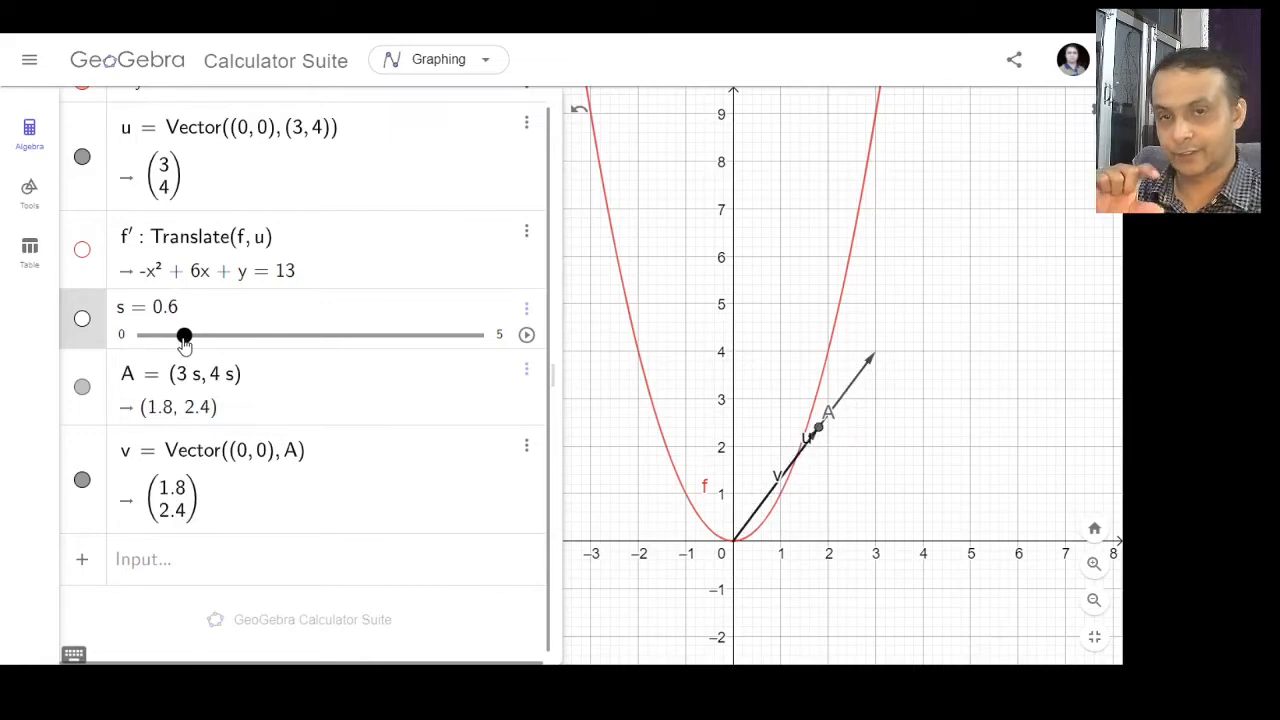
drag(185, 343, 231, 343)
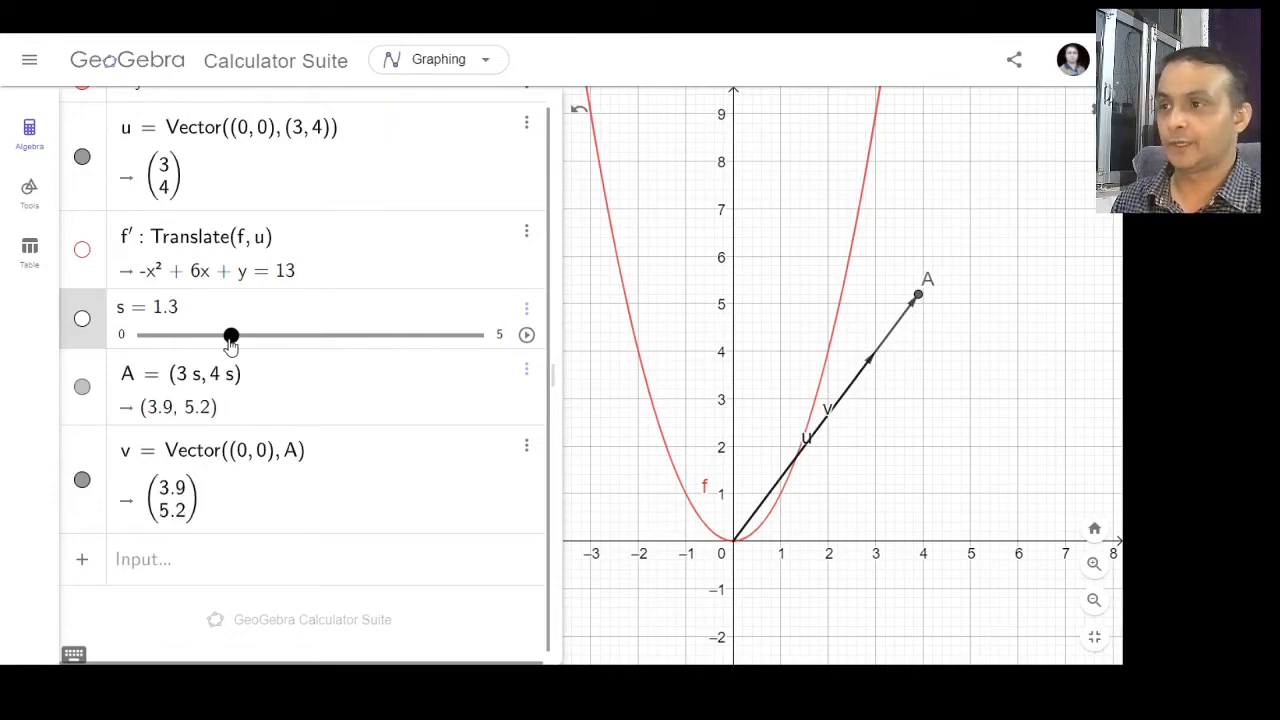
Hide vector u, vector v and point A in the graph
click(82, 159)
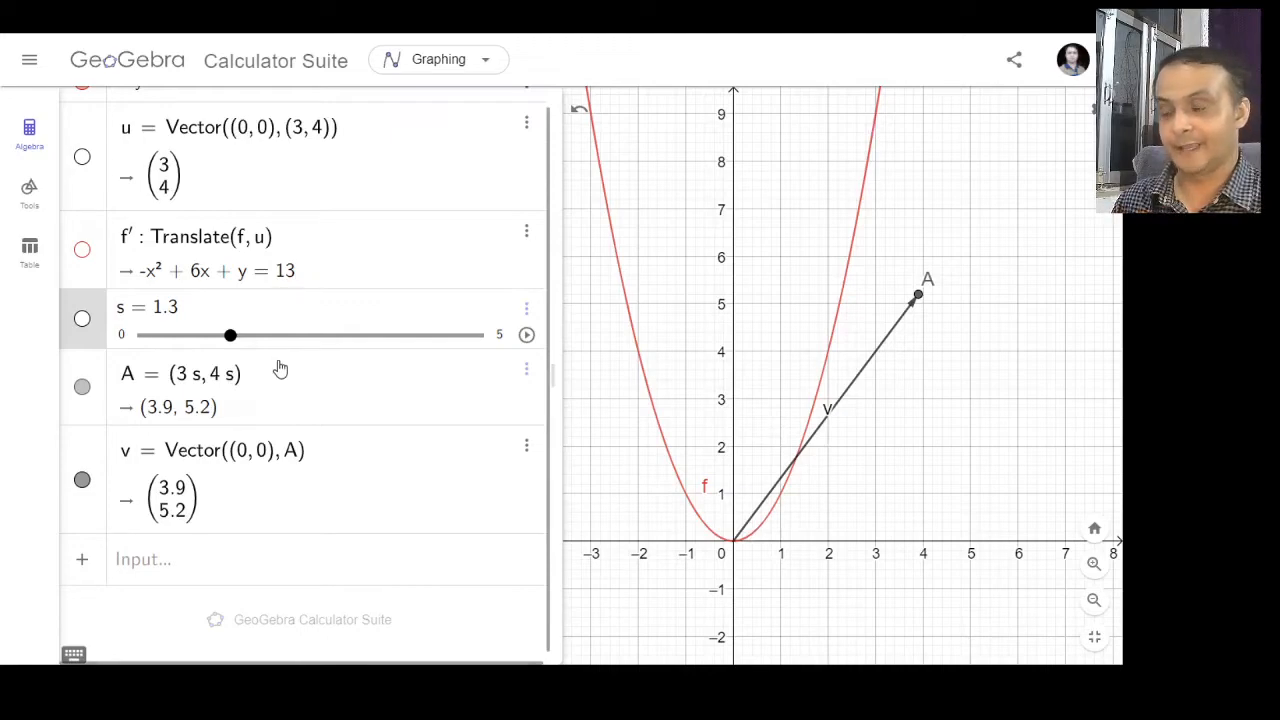
click(82, 481)
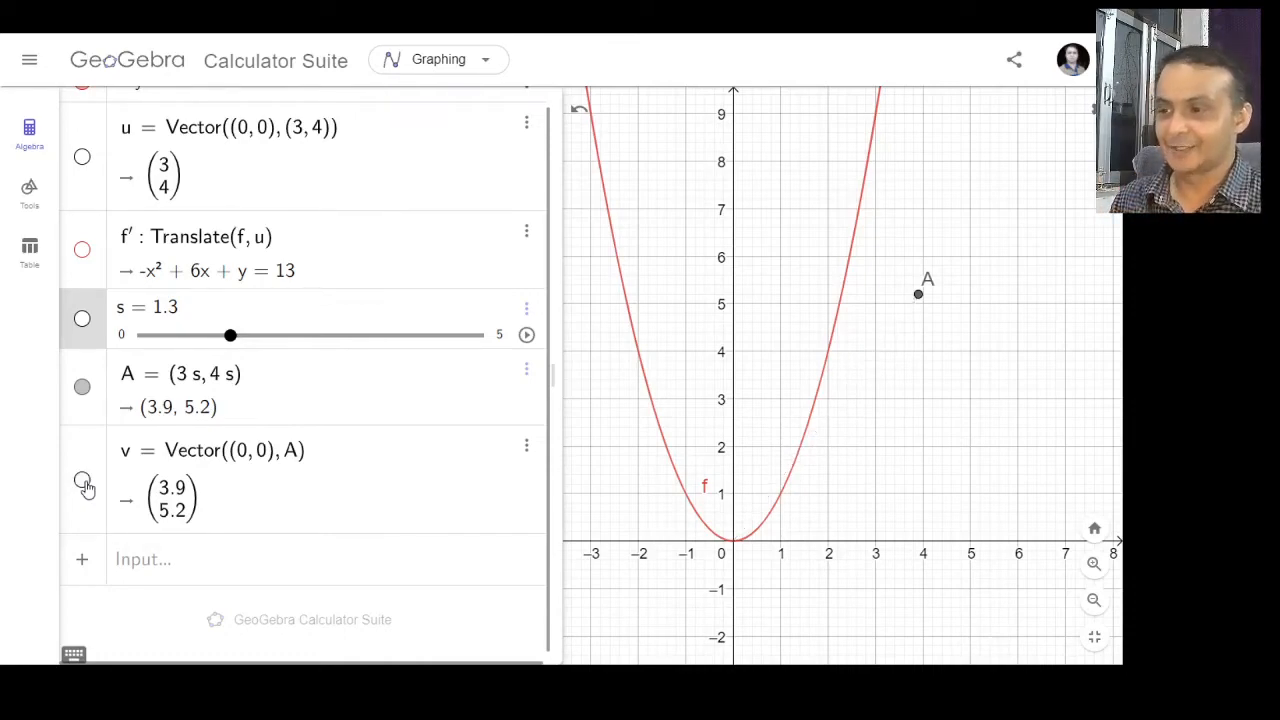
click(82, 388)
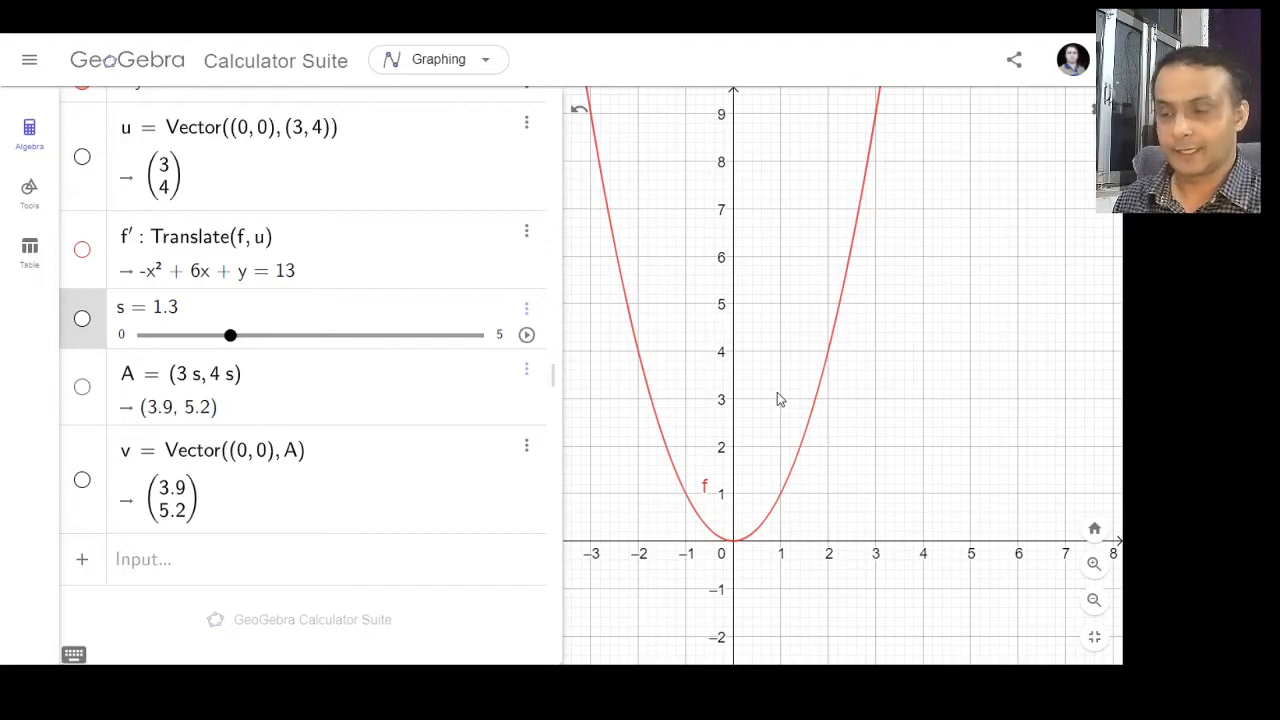
Translate parabola f by vector v with the command Translate(f, v)
click(306, 567)
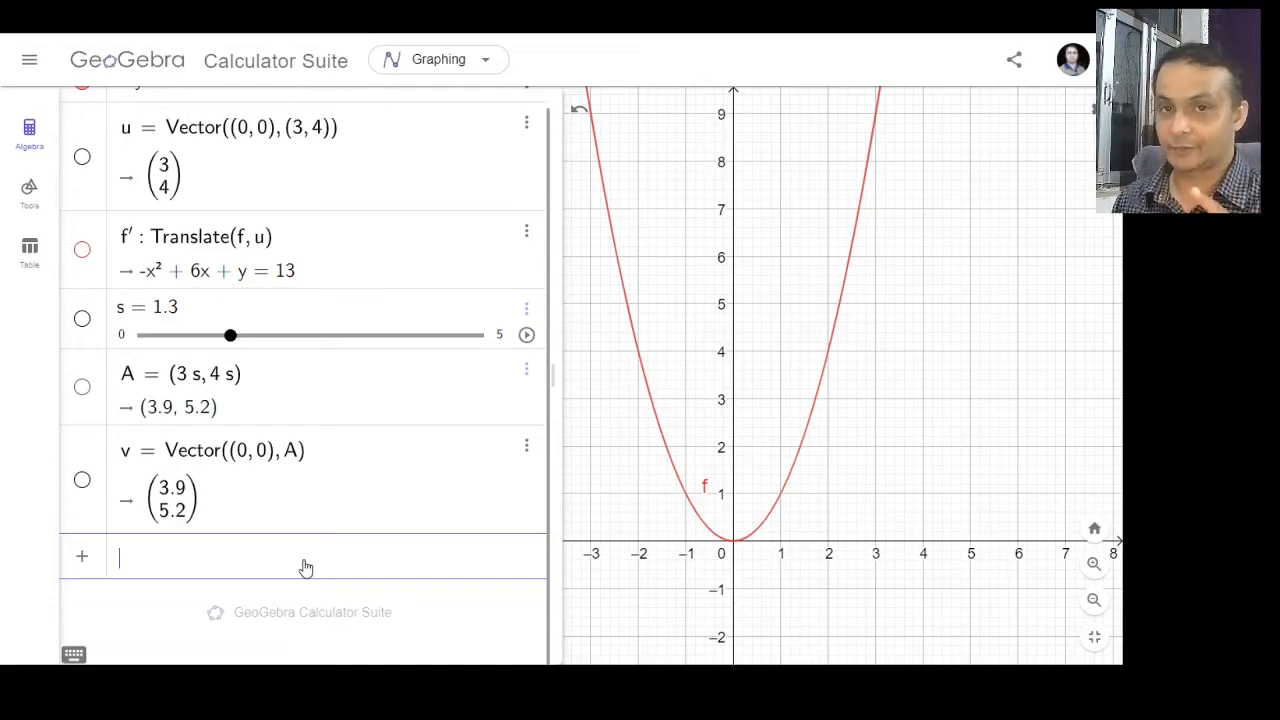
text(T)
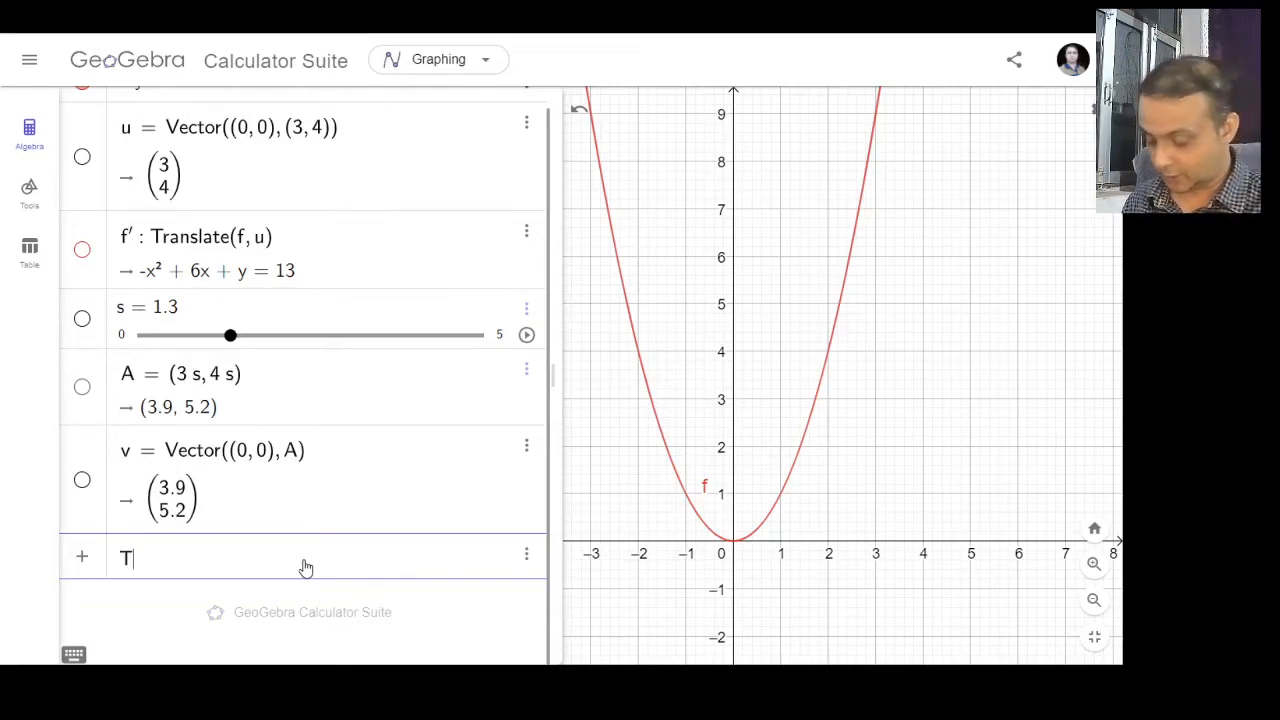
text(rasl)
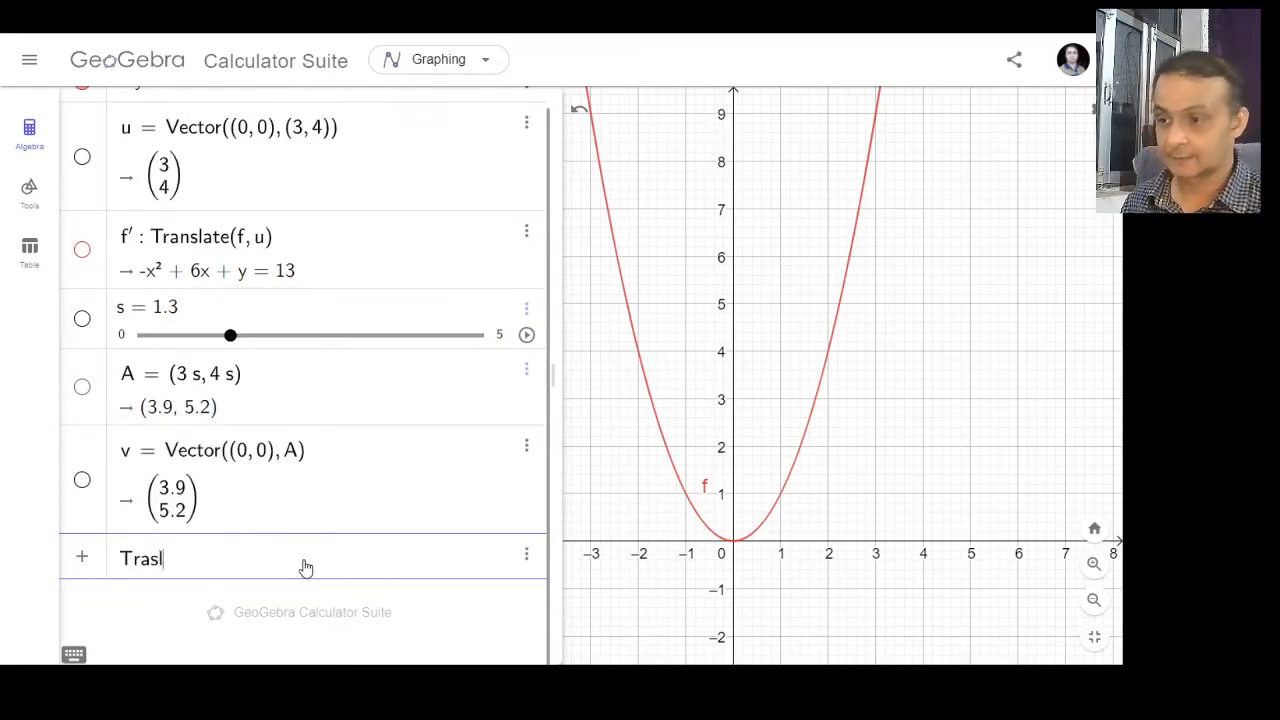
text(ate)
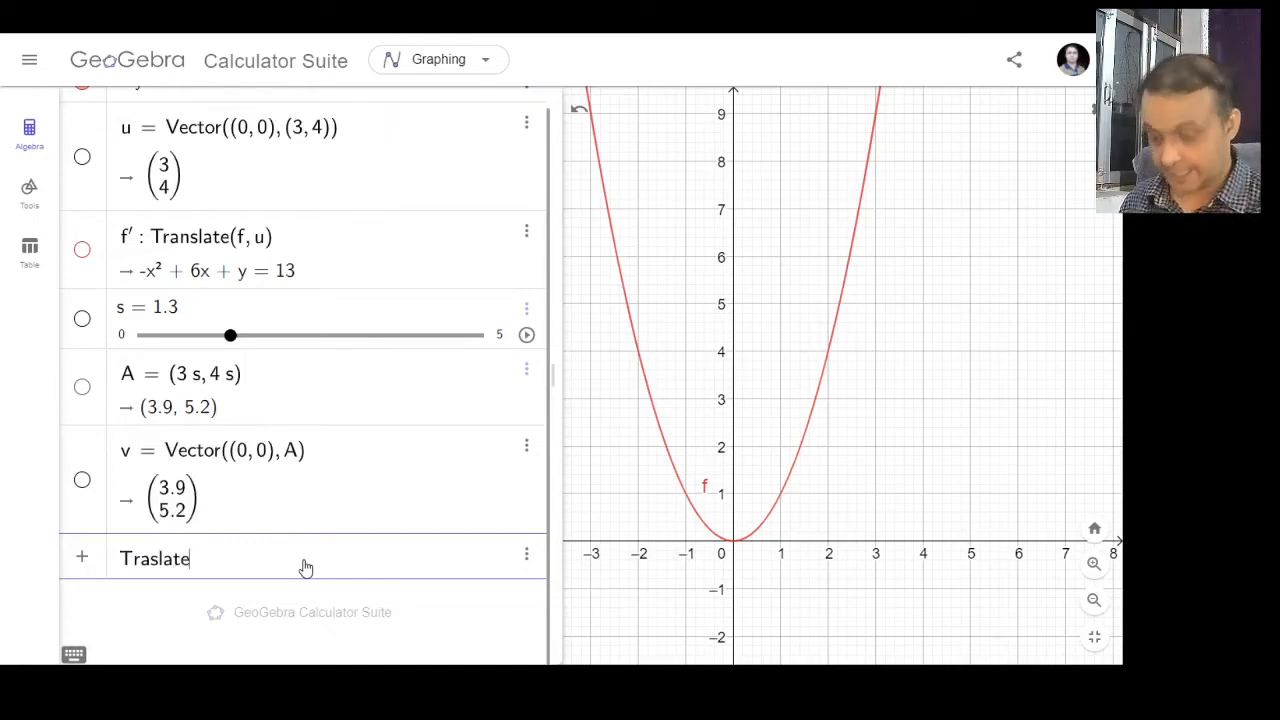
text((f)
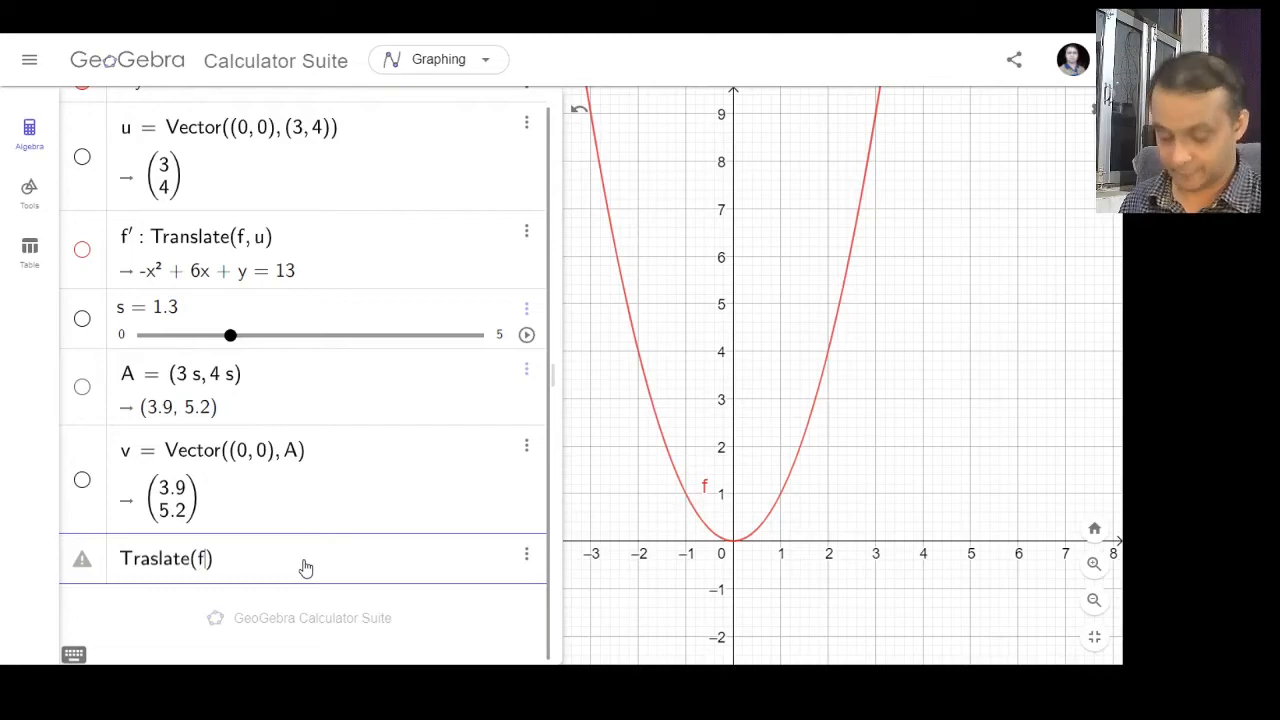
text(, v)
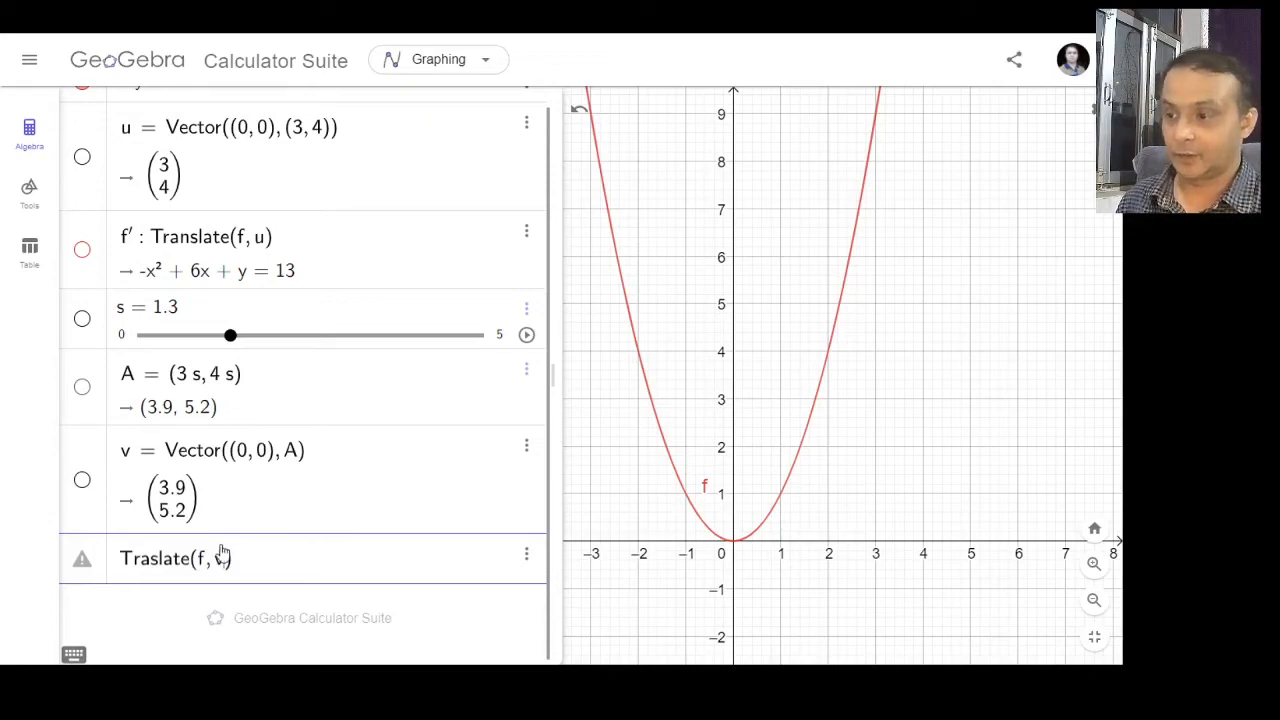
click(156, 565)
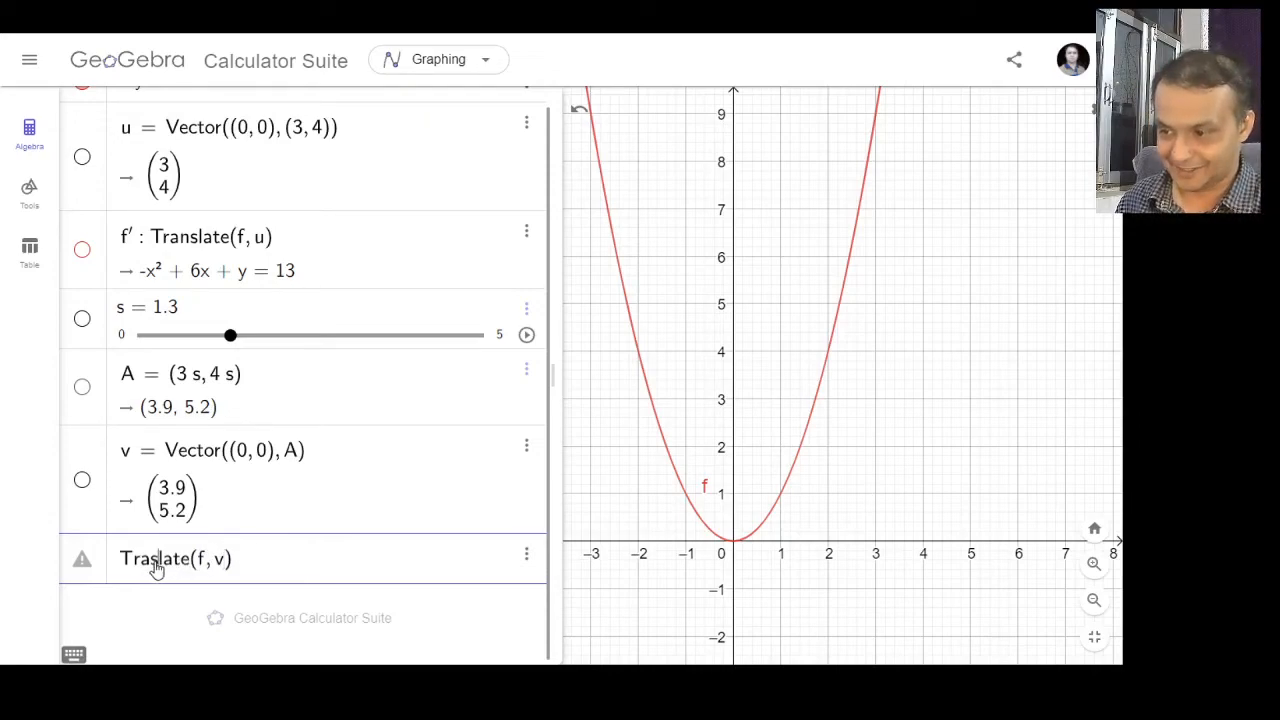
key(BackSpace)
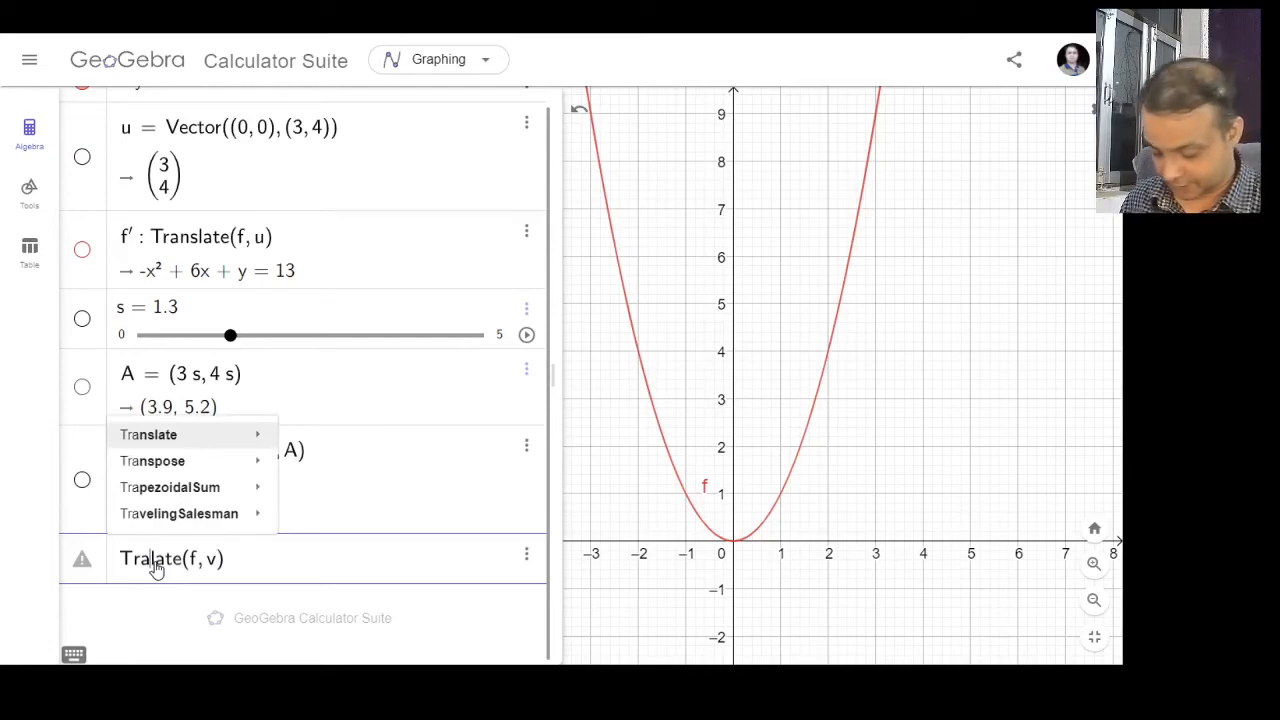
text(ns)
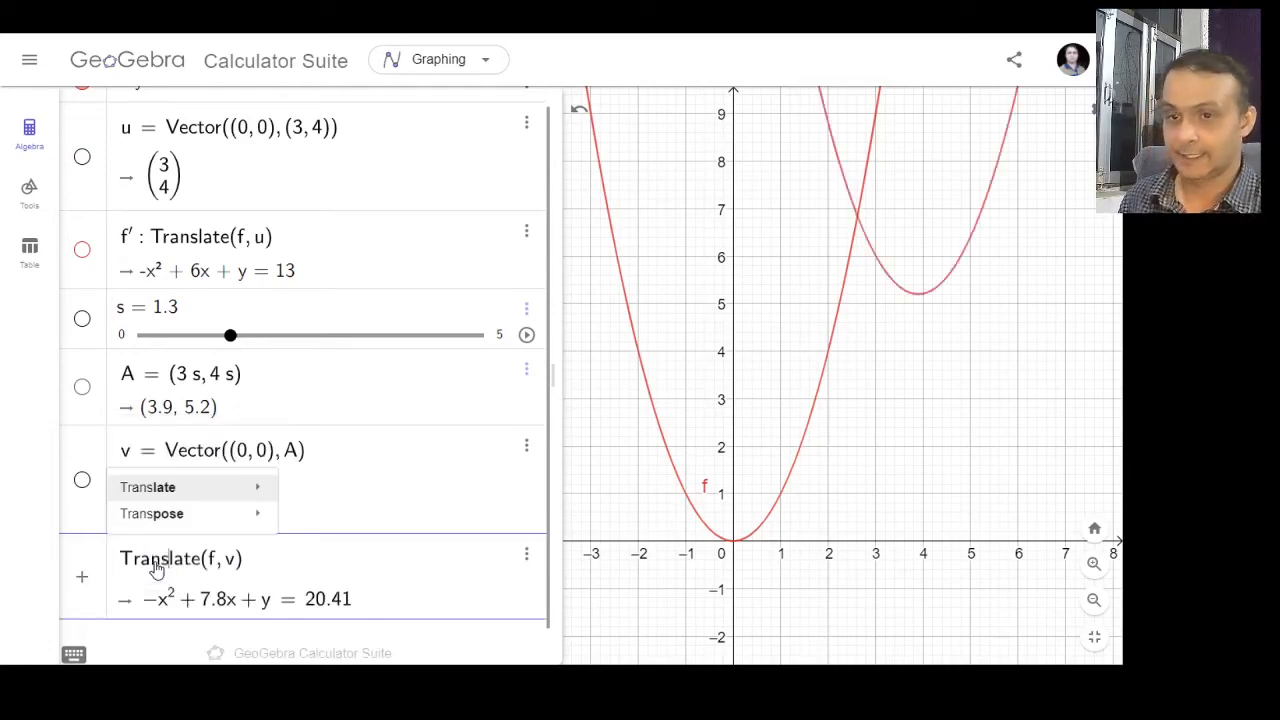
key(Return)
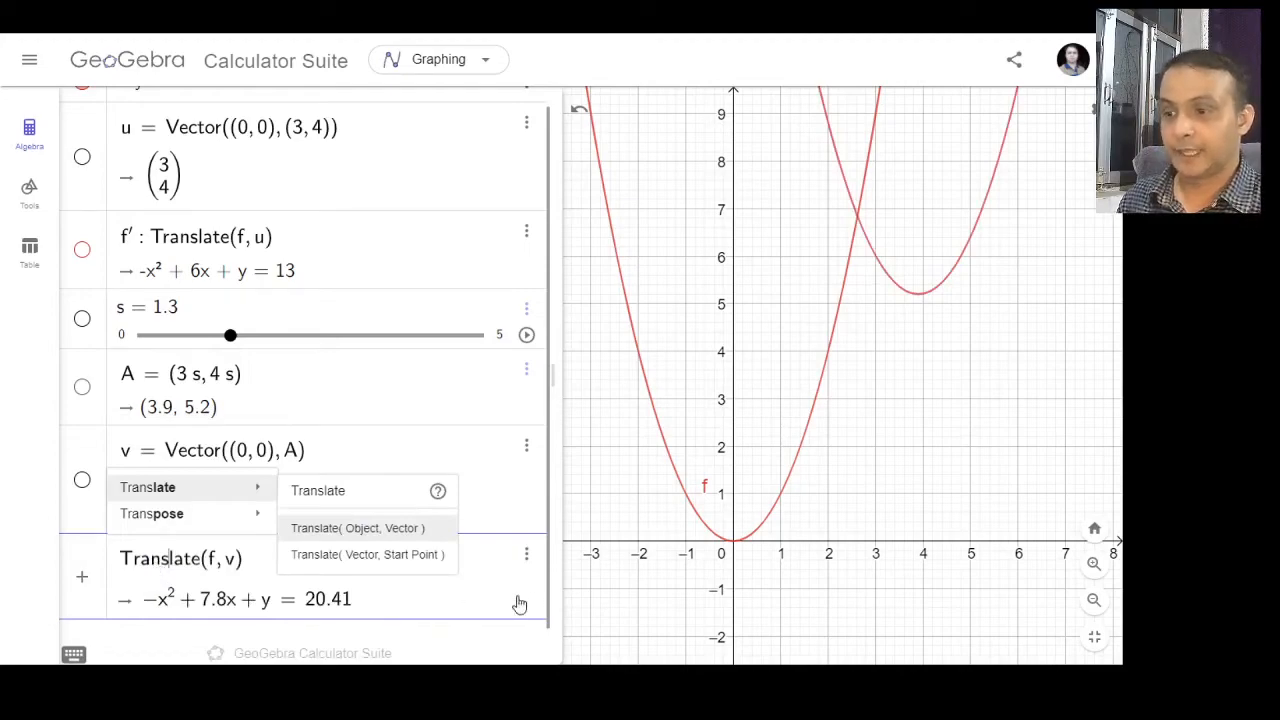
key(Escape)
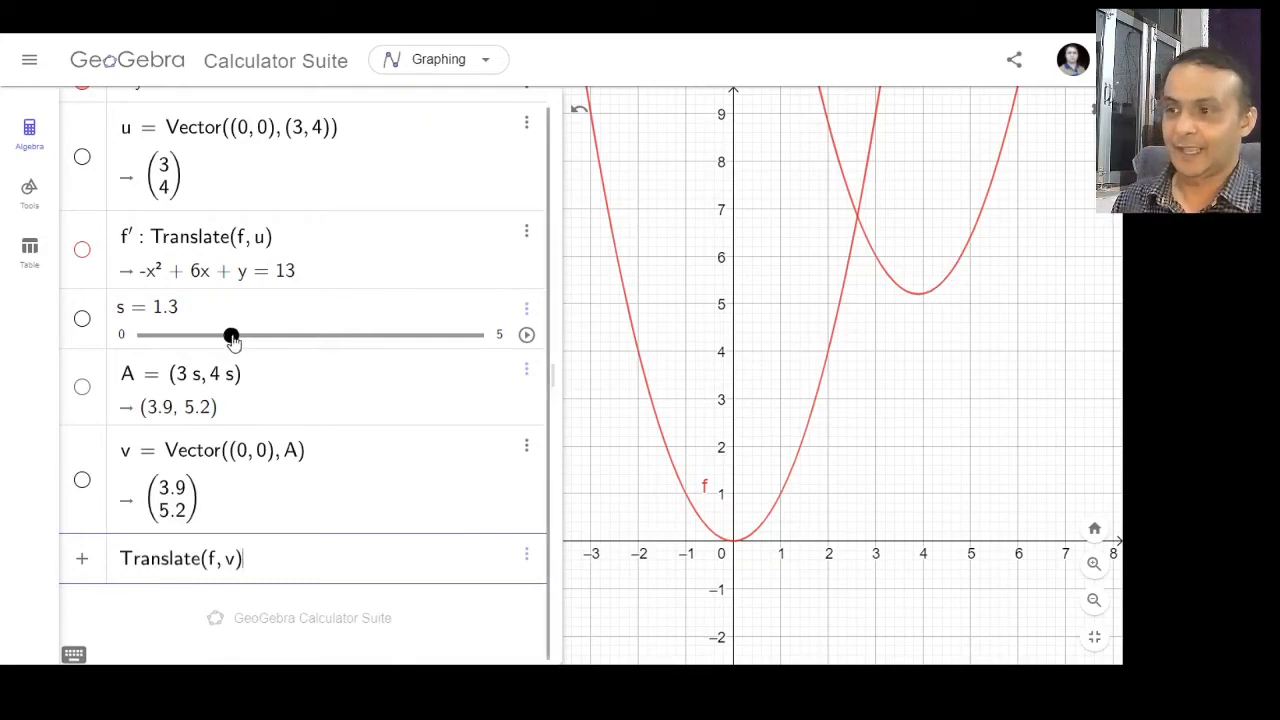
key(Return)
Test the motion of the parabola translated by v by varying and animating slider s, finishing with s at 1
drag(232, 248, 199, 256)
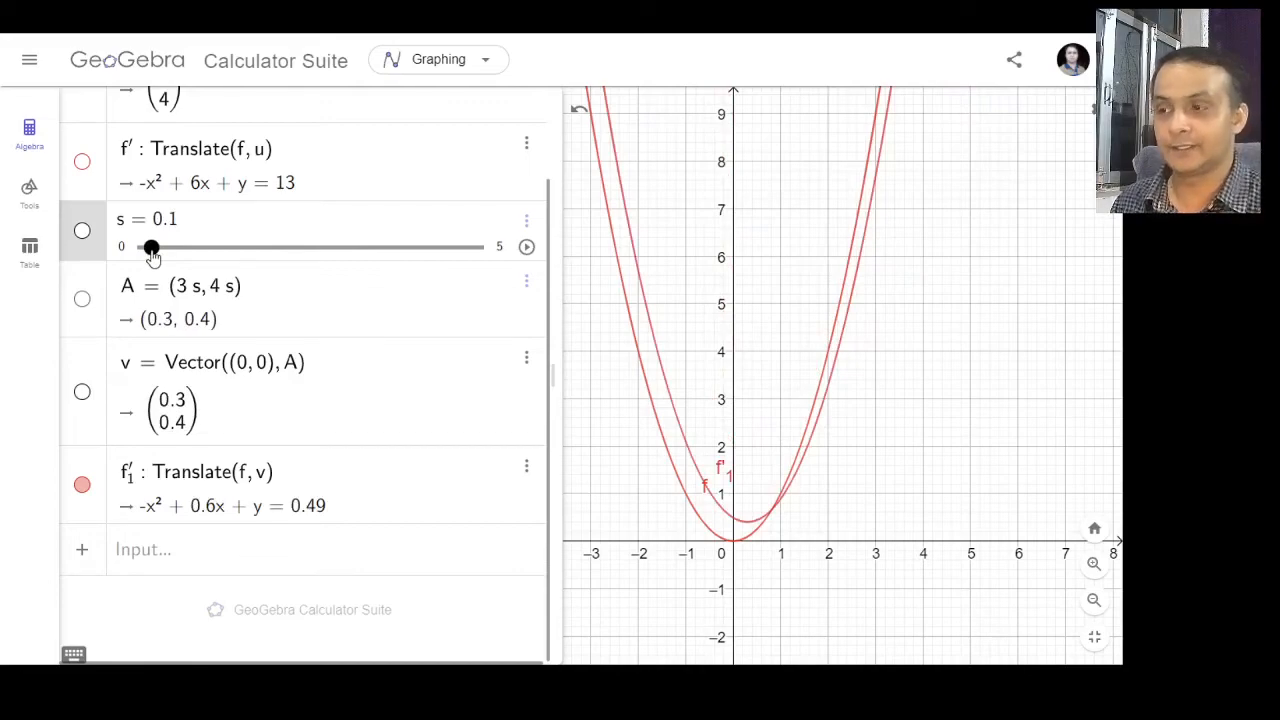
drag(152, 255, 237, 252)
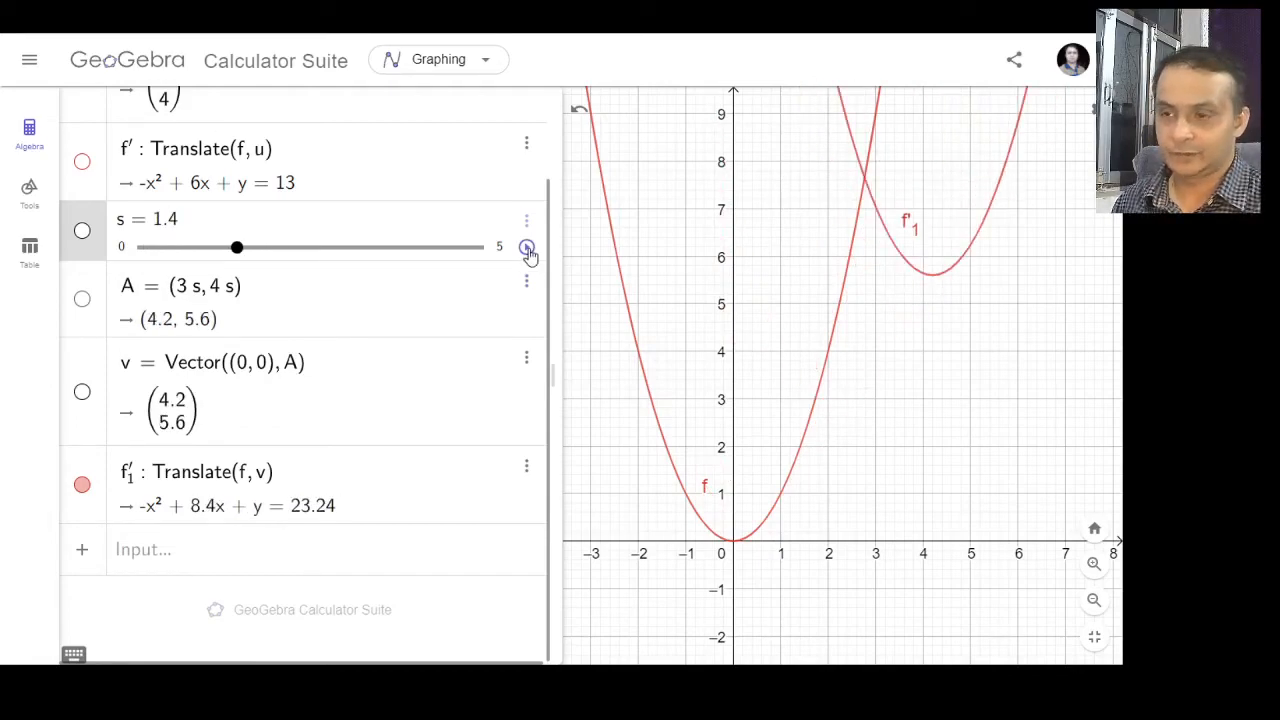
click(527, 248)
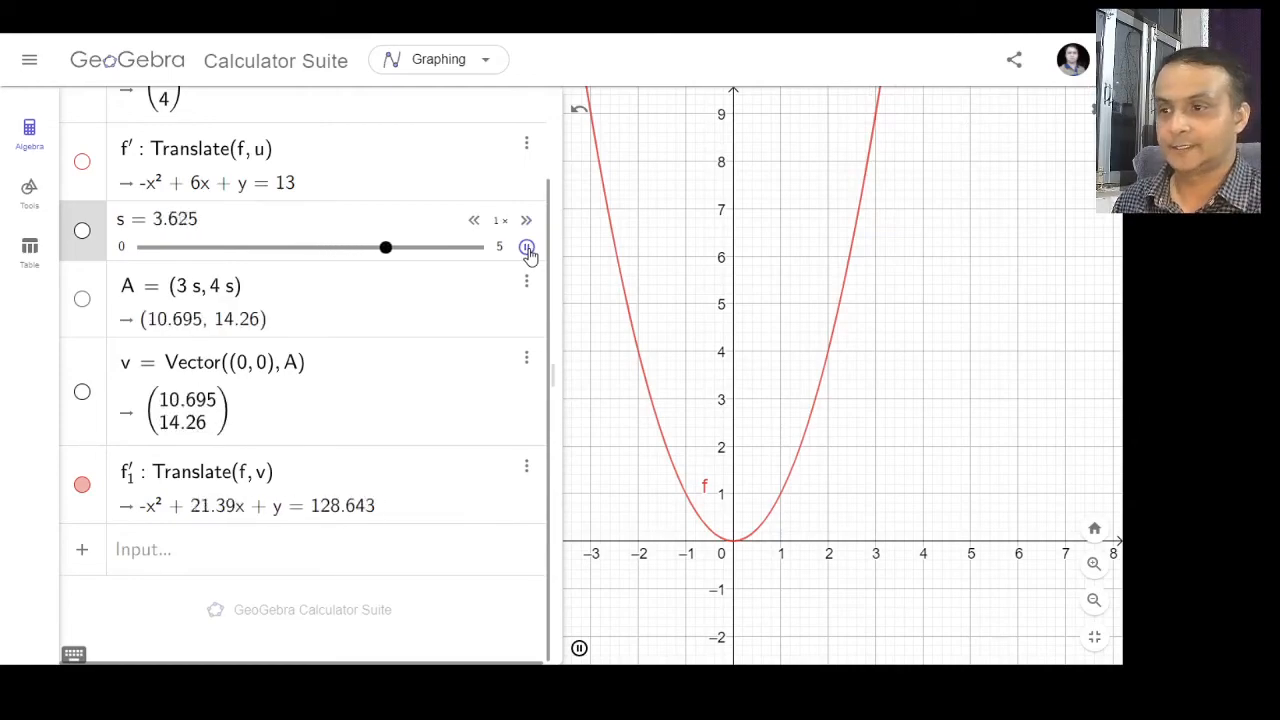
drag(935, 440, 920, 557)
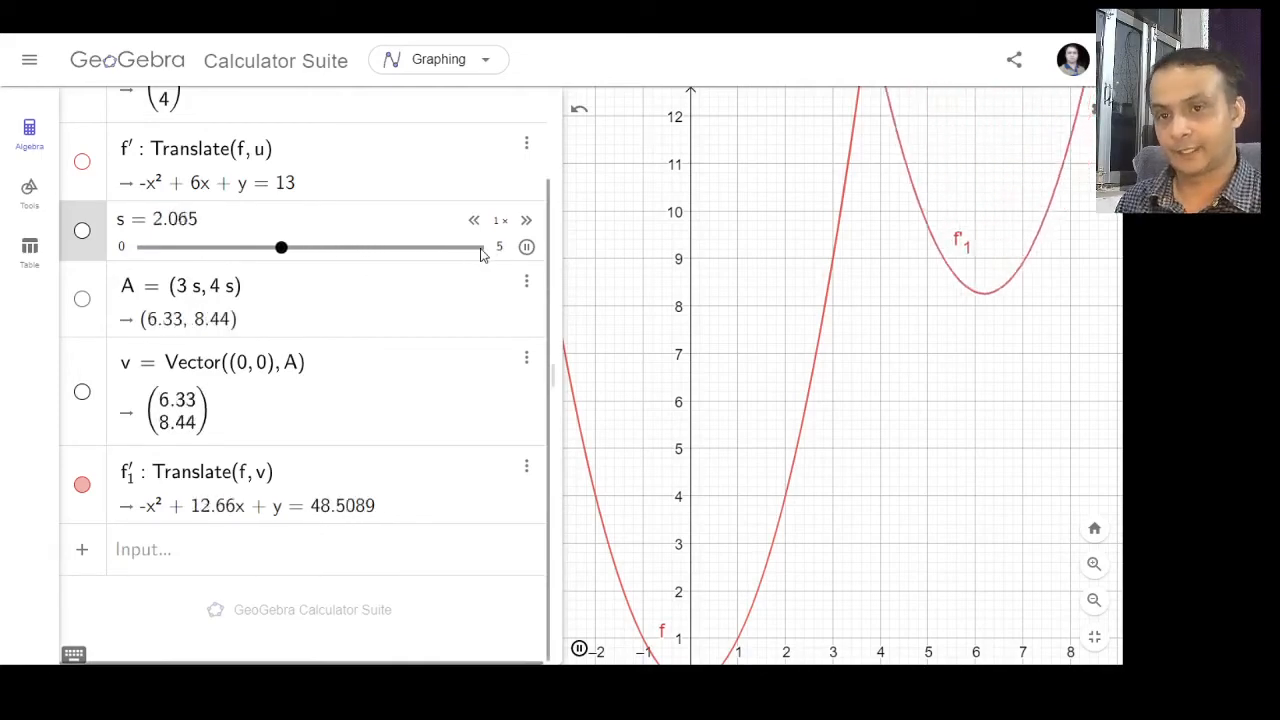
drag(899, 476, 920, 400)
click(527, 248)
drag(151, 250, 215, 259)
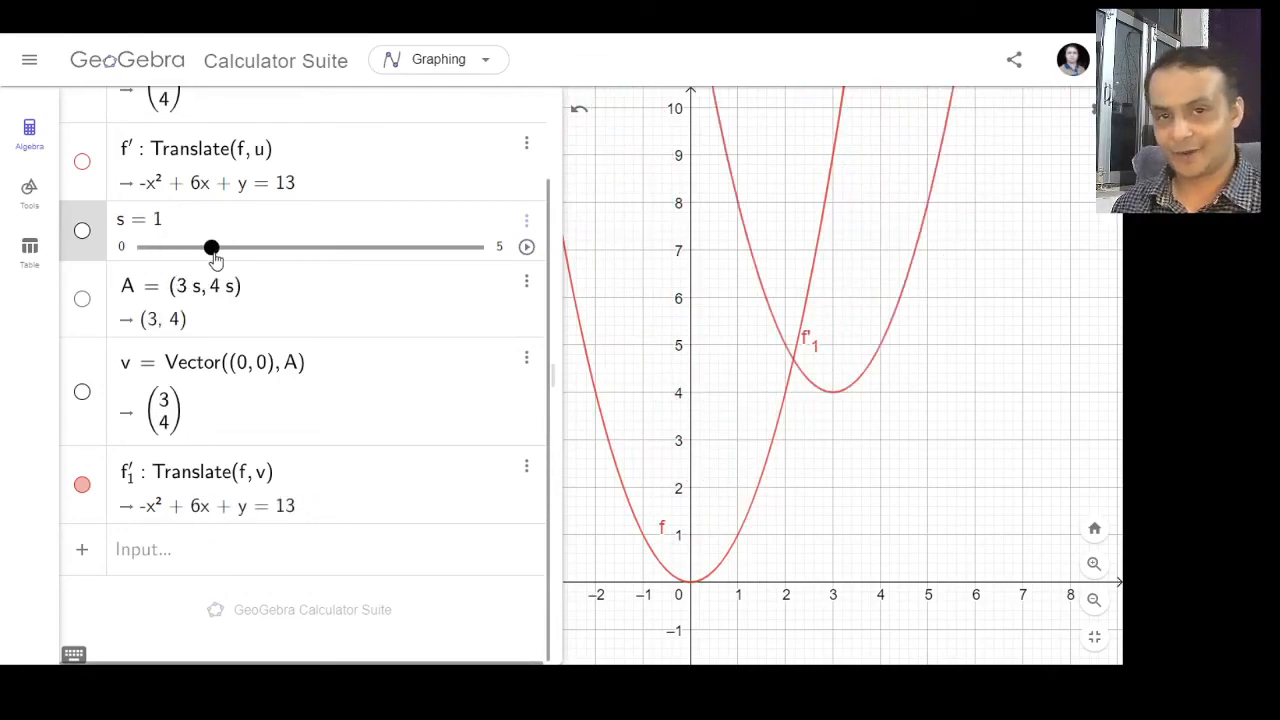